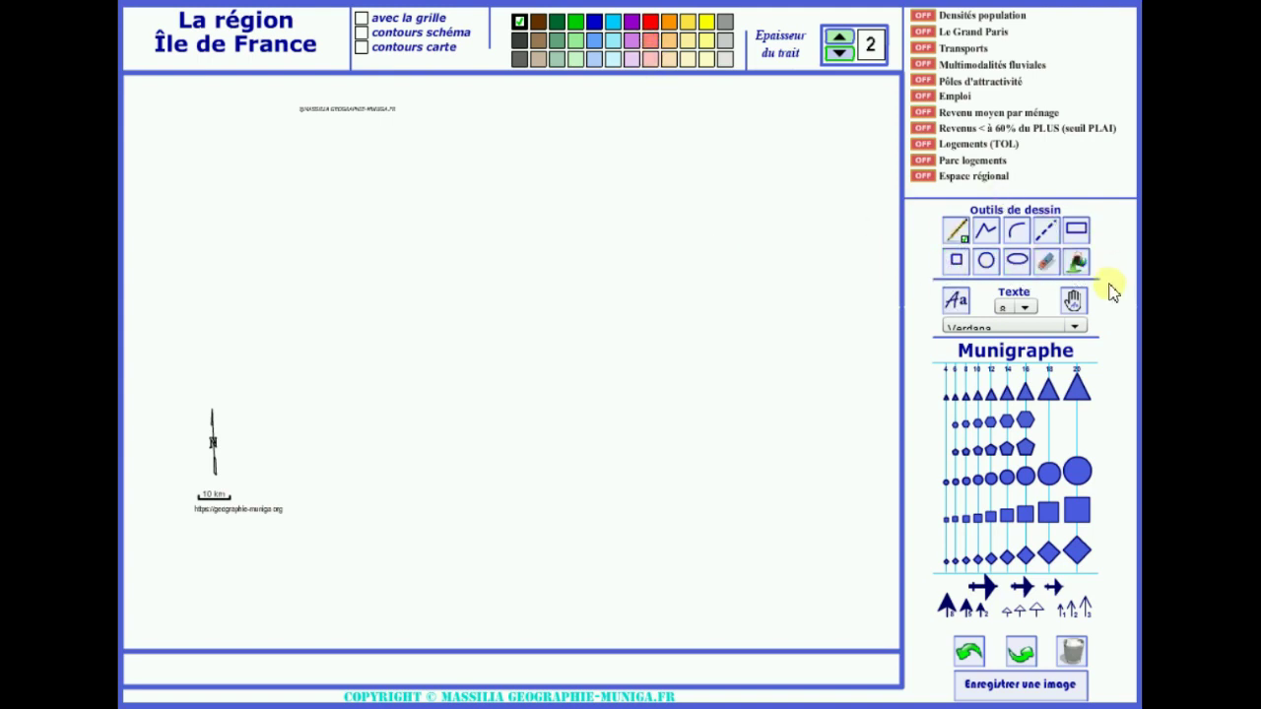
Step: Draw a black rectangle with a line thickness of 4 in the upper-left part of the blank map
left_click(1080, 242)
left_click(840, 40)
left_click(840, 39)
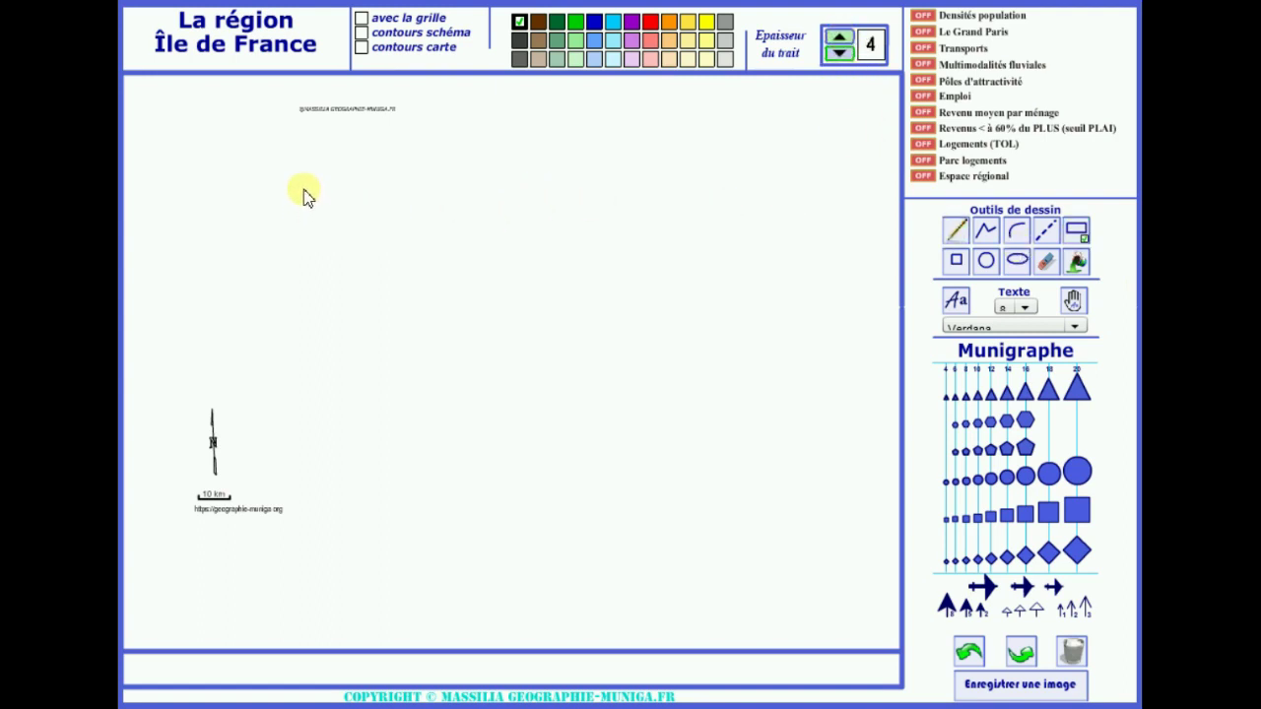
left_click_drag(302, 189, 375, 248)
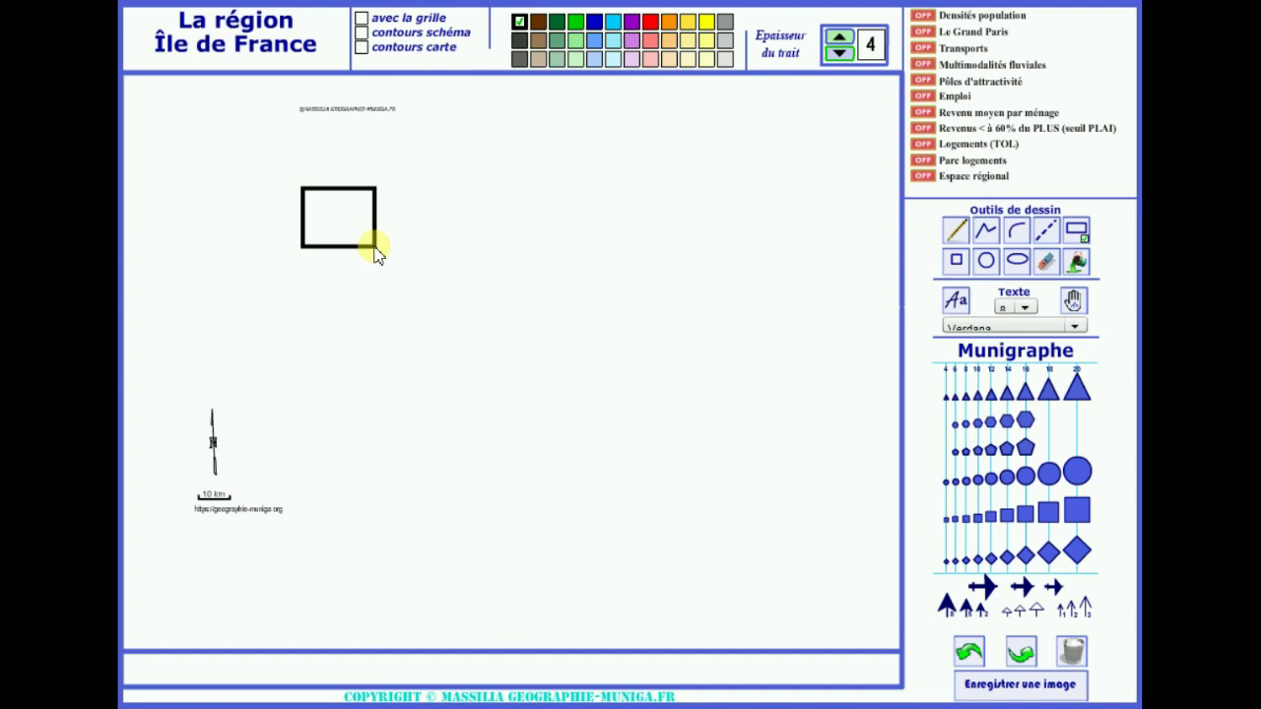
Step: Draw two more black rectangles beside the first one, using a line thickness of 2
left_click(839, 53)
left_click(840, 53)
mouse_move(434, 186)
left_mouse_down()
mouse_move(480, 243)
mouse_move(512, 248)
left_mouse_up()
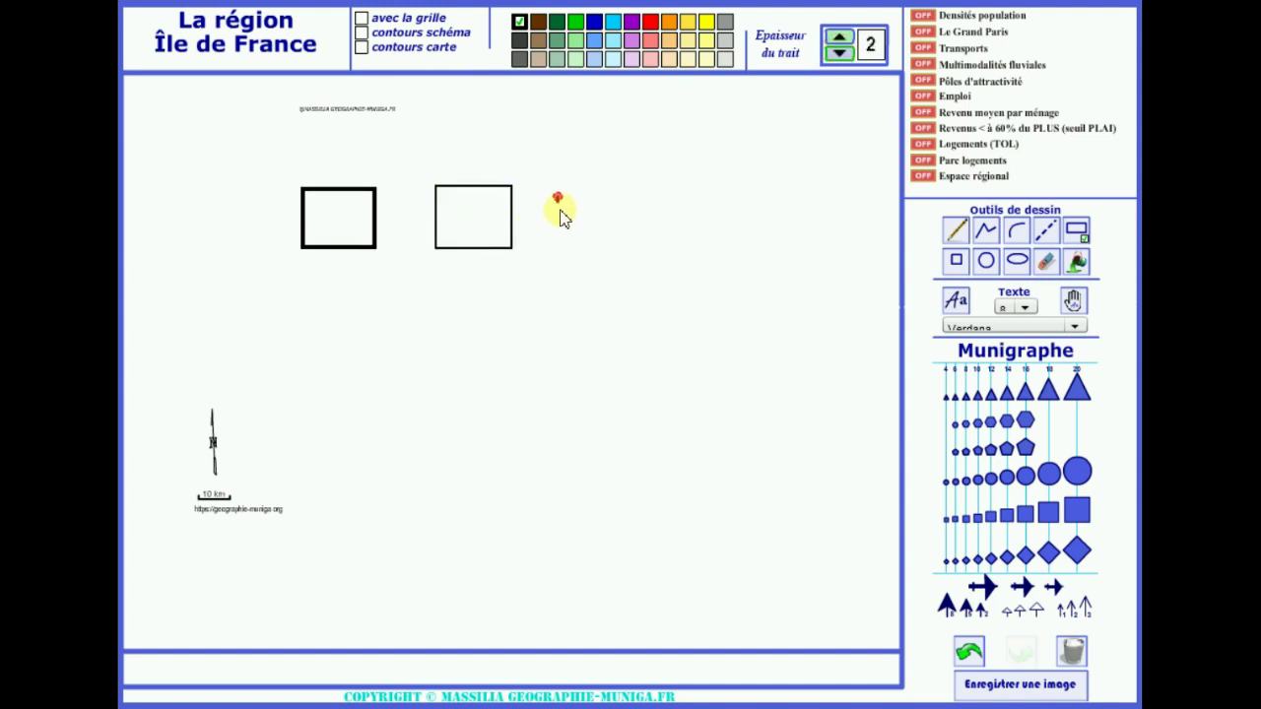
left_click_drag(556, 198, 663, 262)
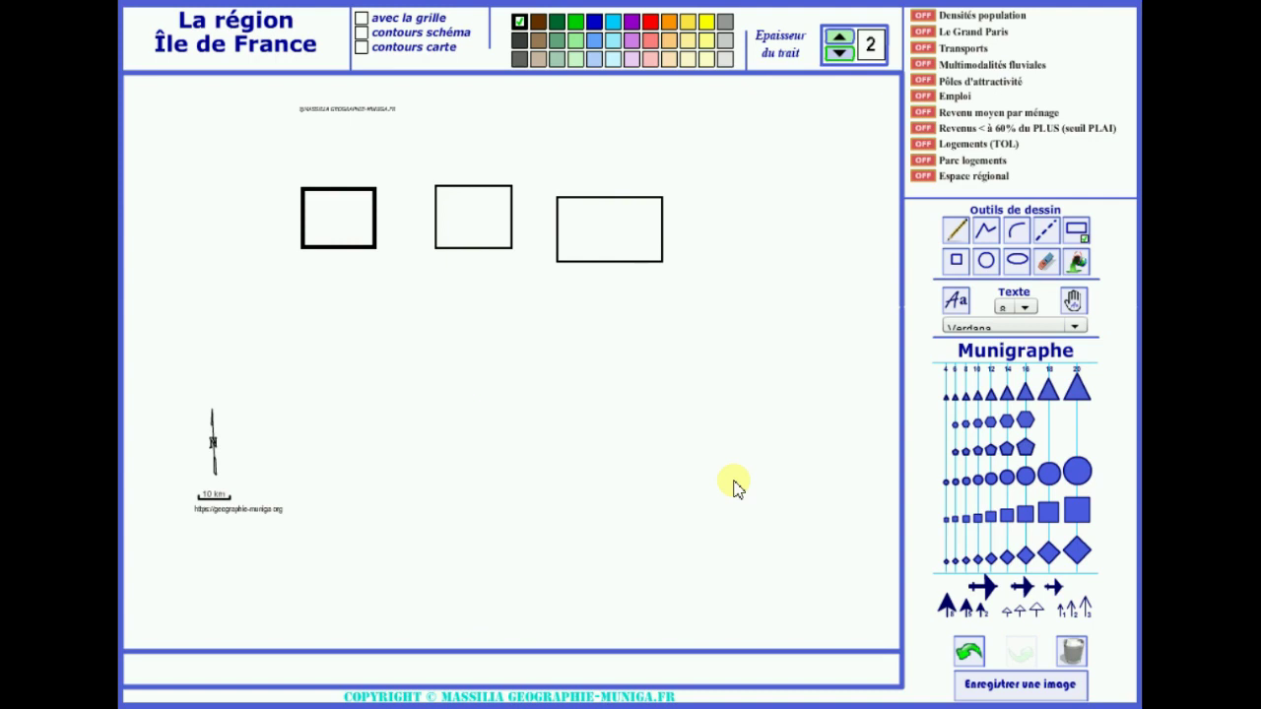
Step: Fill the three rectangles from left to right with dark purple, medium purple and pale purple
left_click(636, 23)
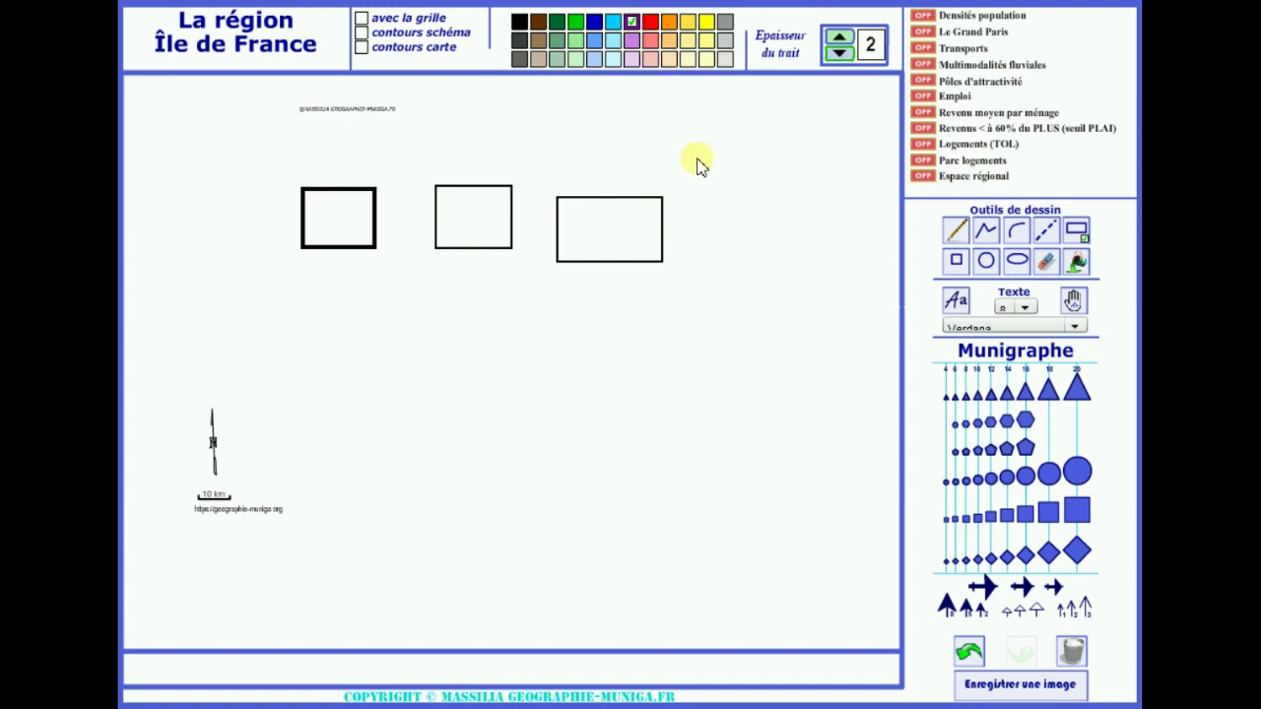
left_click(1076, 261)
left_click(338, 222)
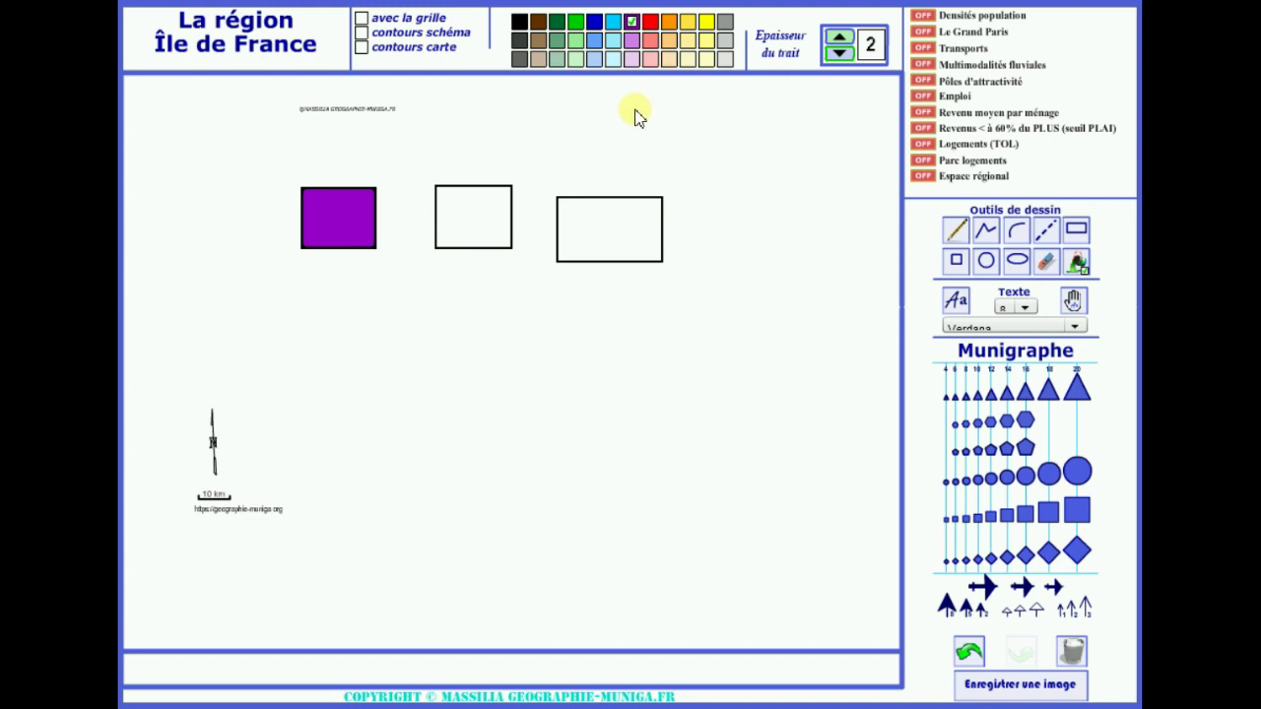
left_click(633, 40)
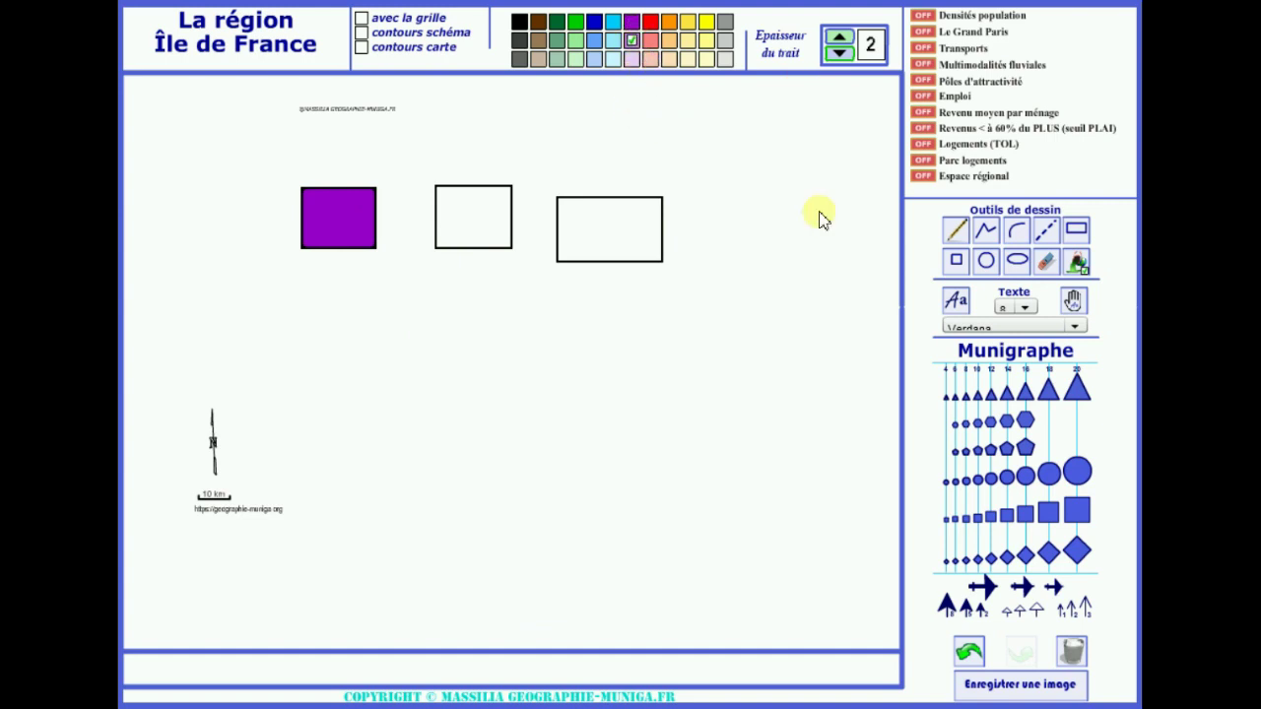
left_click(480, 228)
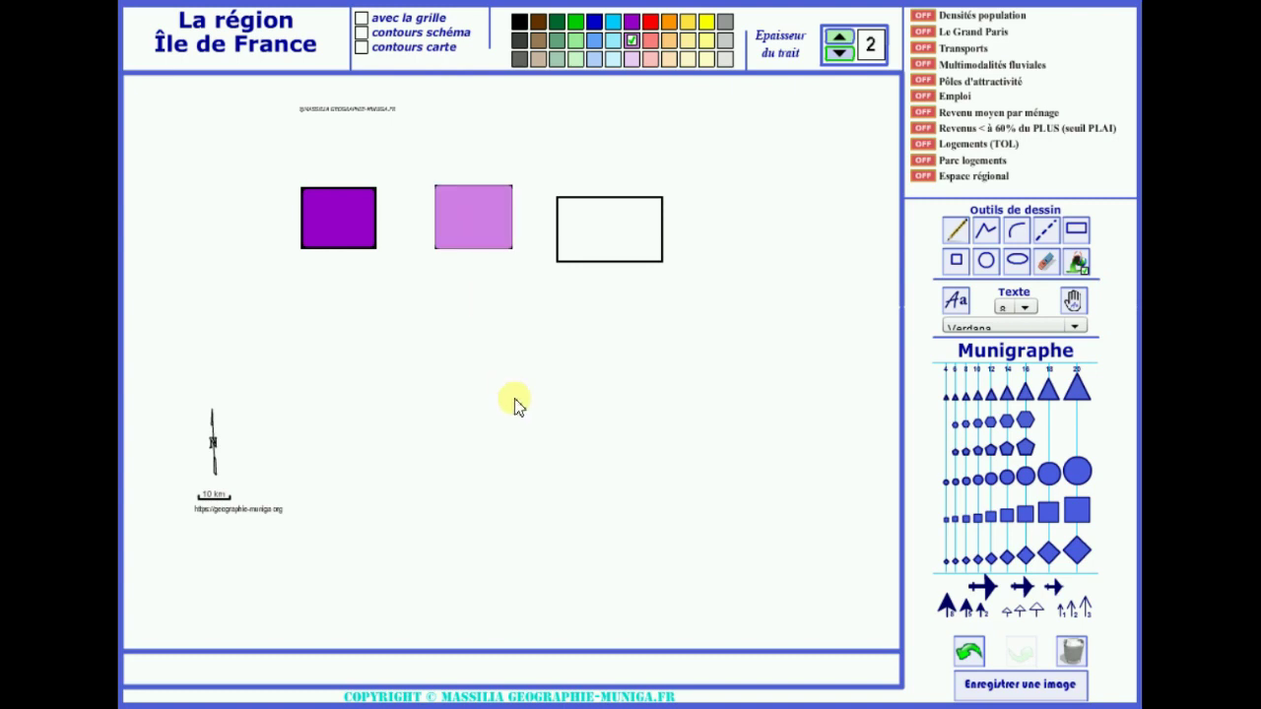
left_click(632, 59)
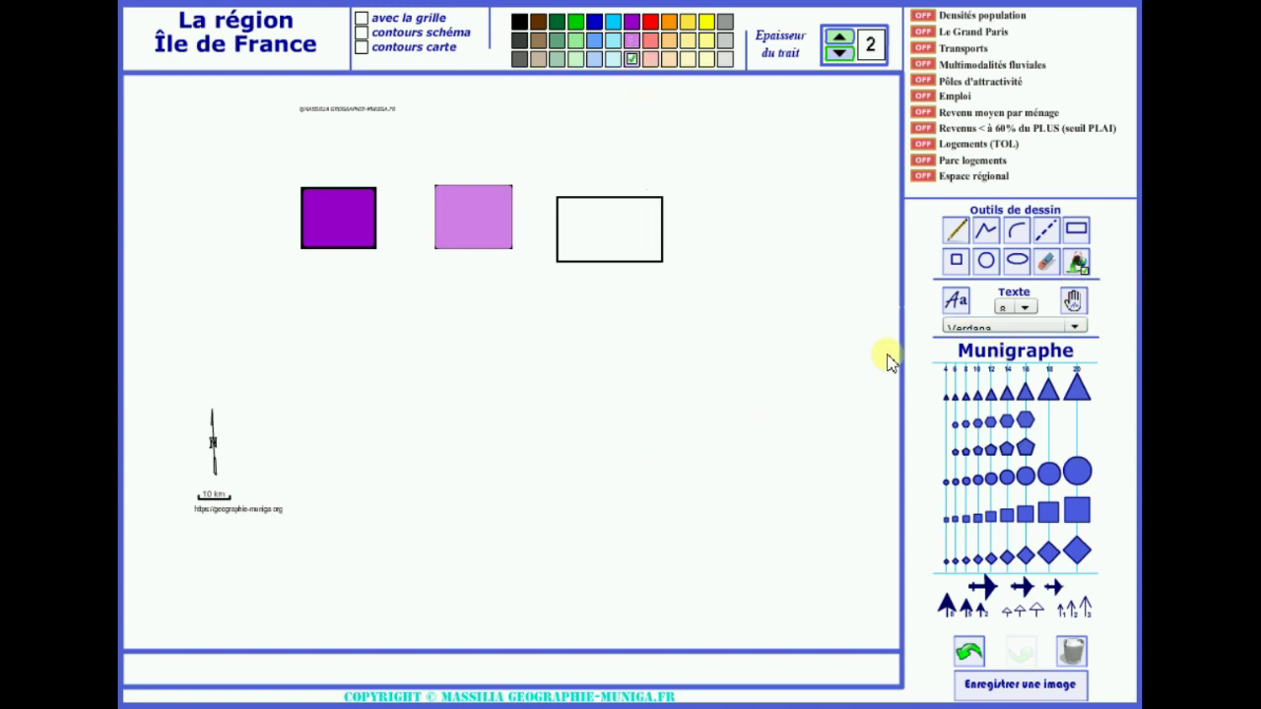
left_click(616, 240)
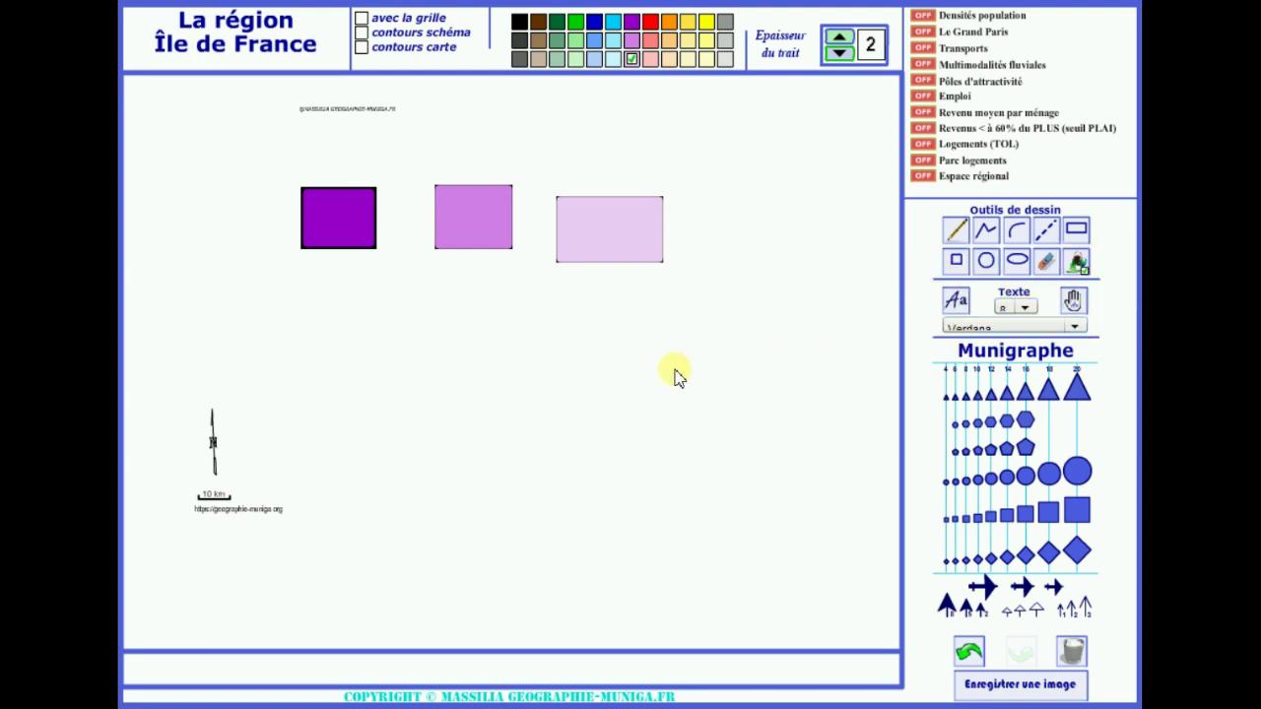
Step: Undo and redo the pale purple fill, and clear the whole drawing
left_click(969, 653)
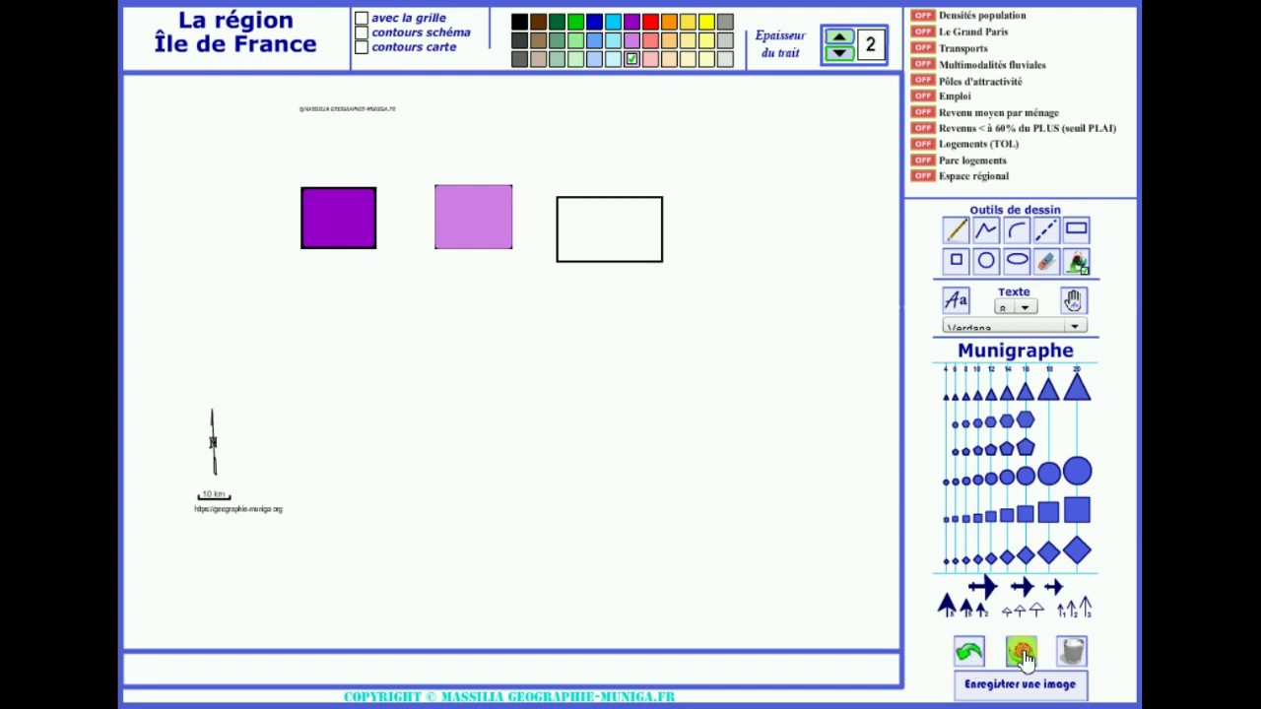
left_click(1021, 652)
left_click(1072, 651)
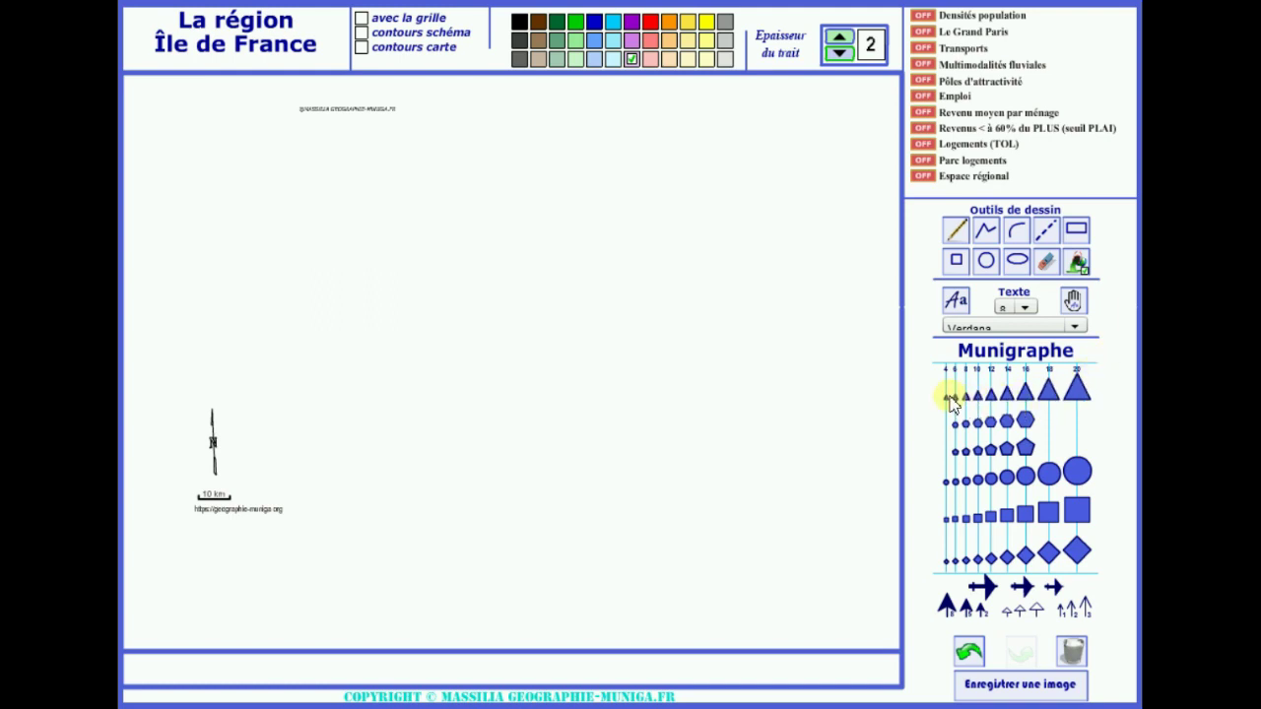
Step: Place two size 20 triangle symbols side by side on the upper map, one pale purple and one black
left_click(1080, 394)
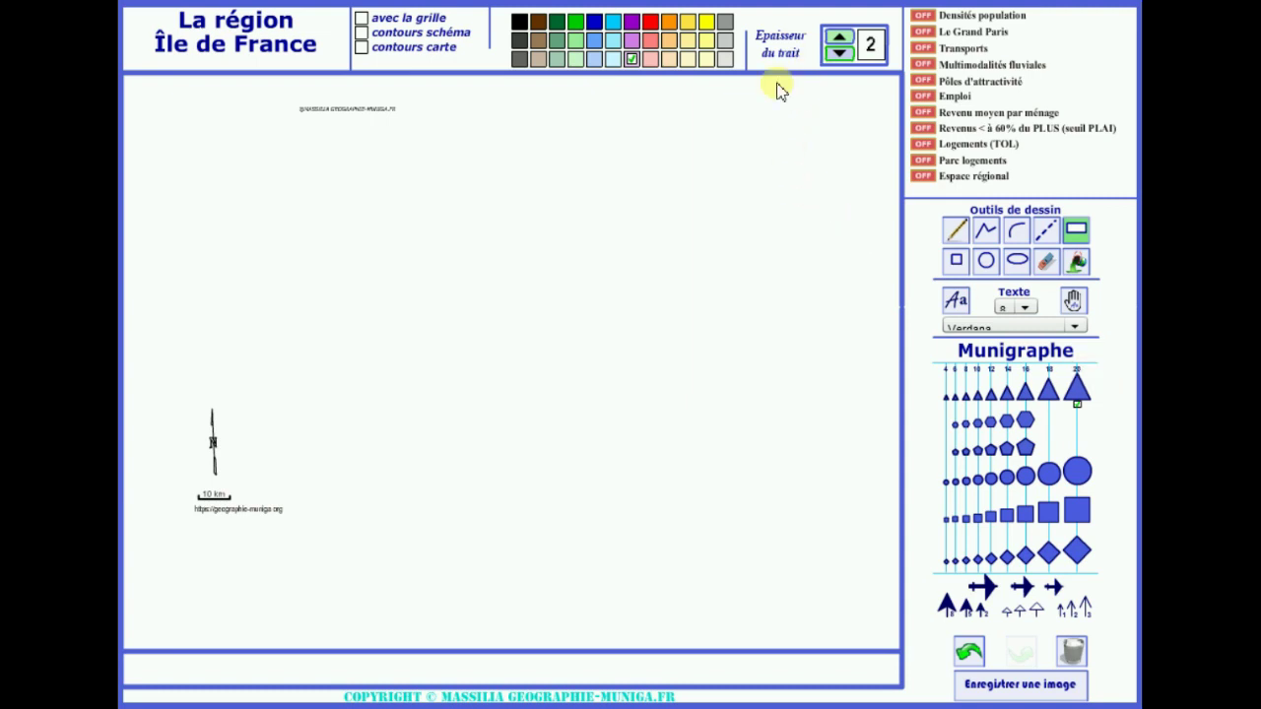
left_click(400, 225)
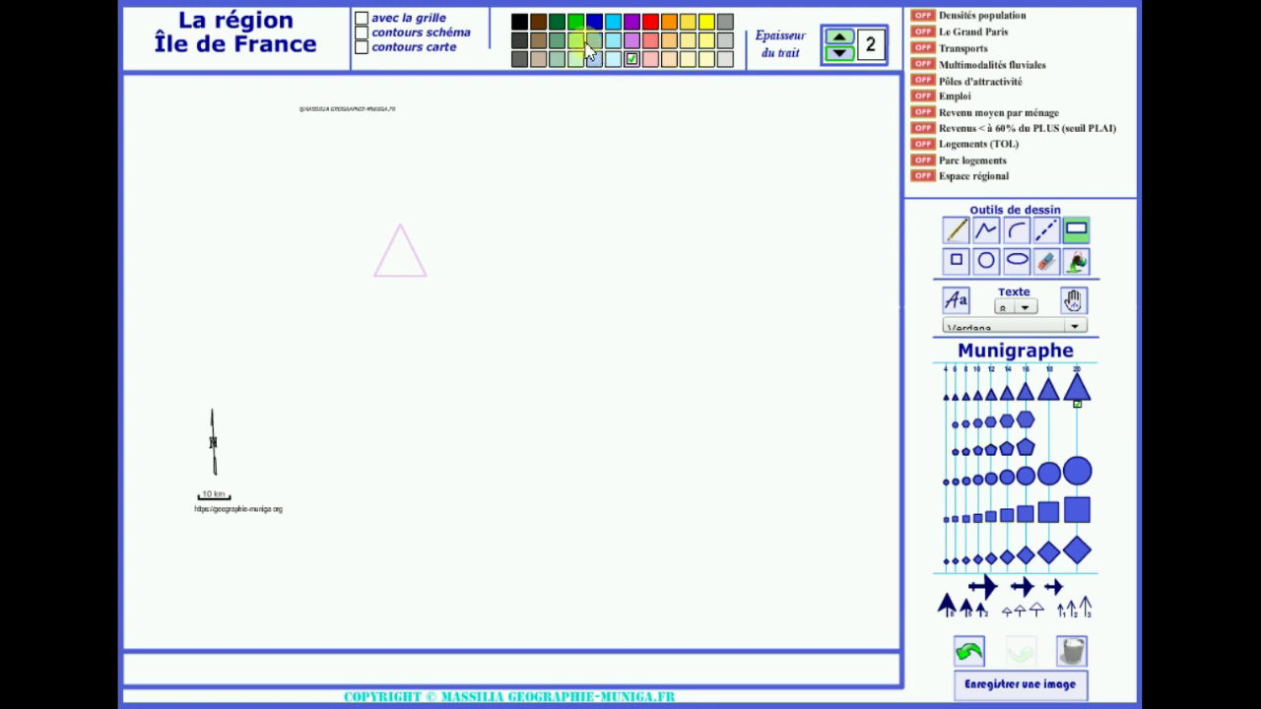
left_click(519, 21)
left_click(469, 219)
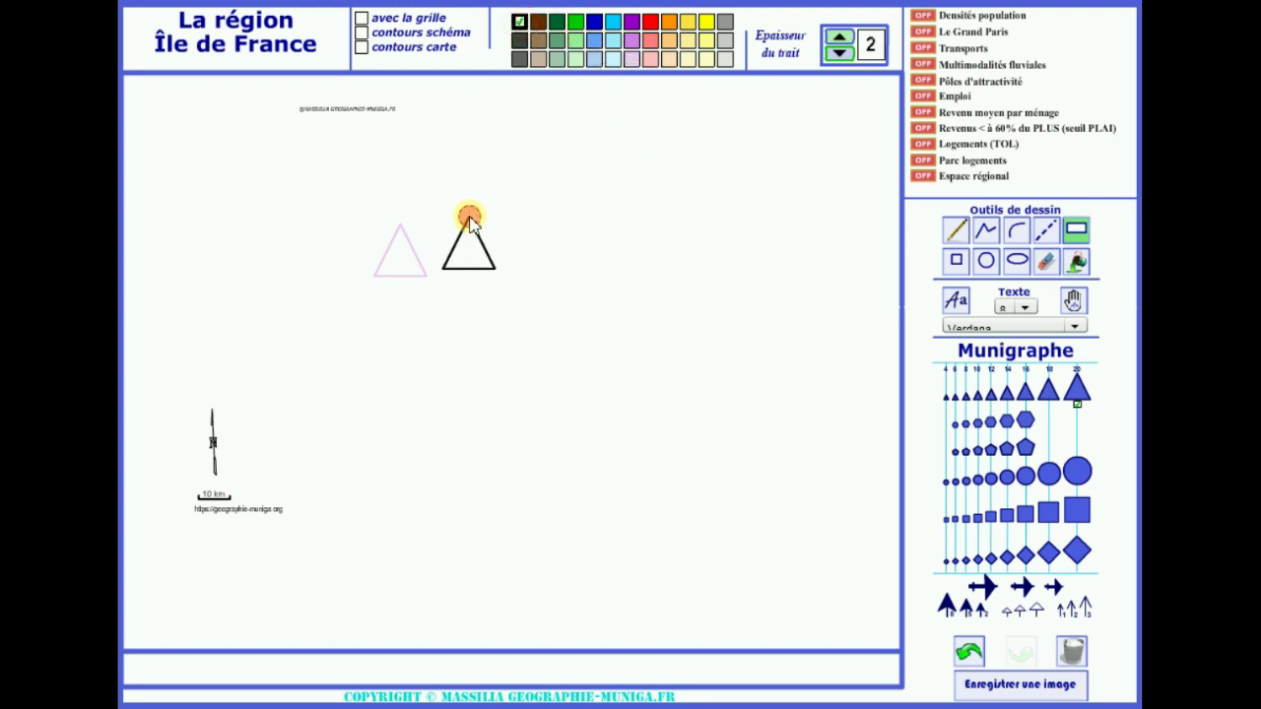
Step: Set the line thickness to 7 and place another black size 20 triangle to the right of the first two
left_click(838, 39)
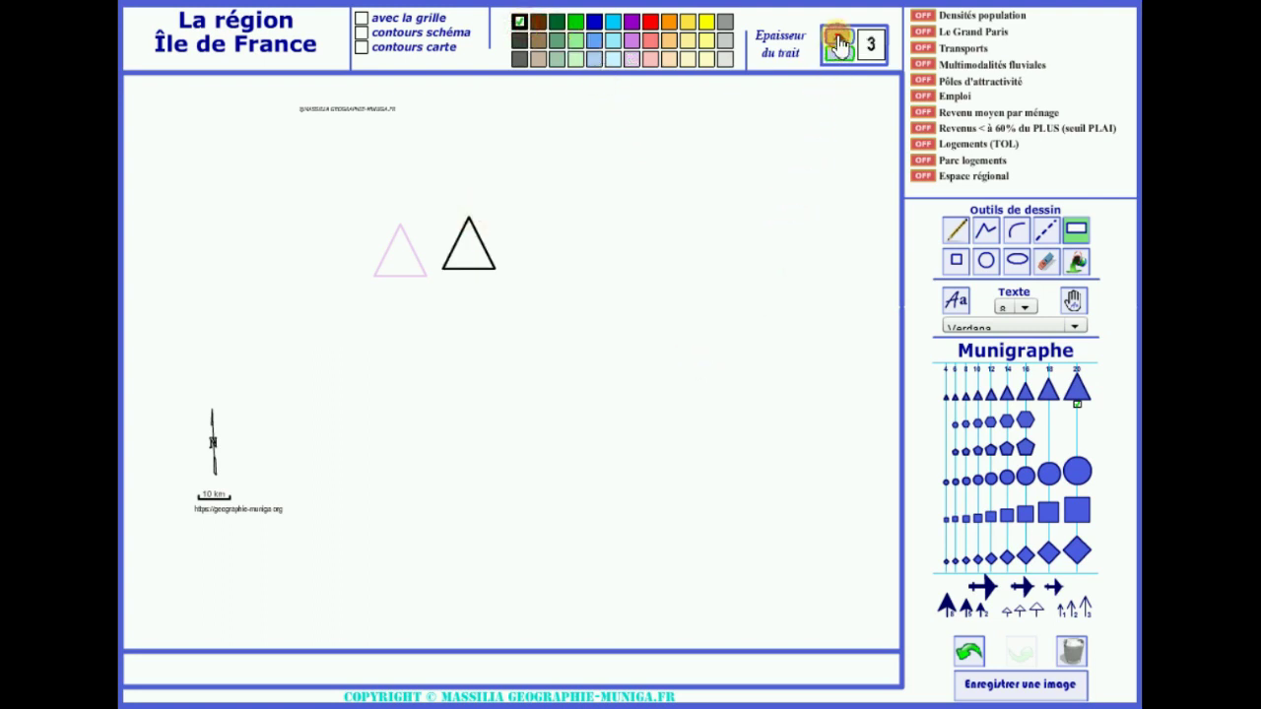
left_click(838, 37)
left_click(838, 36)
left_click(838, 37)
left_click(839, 36)
left_click(596, 219)
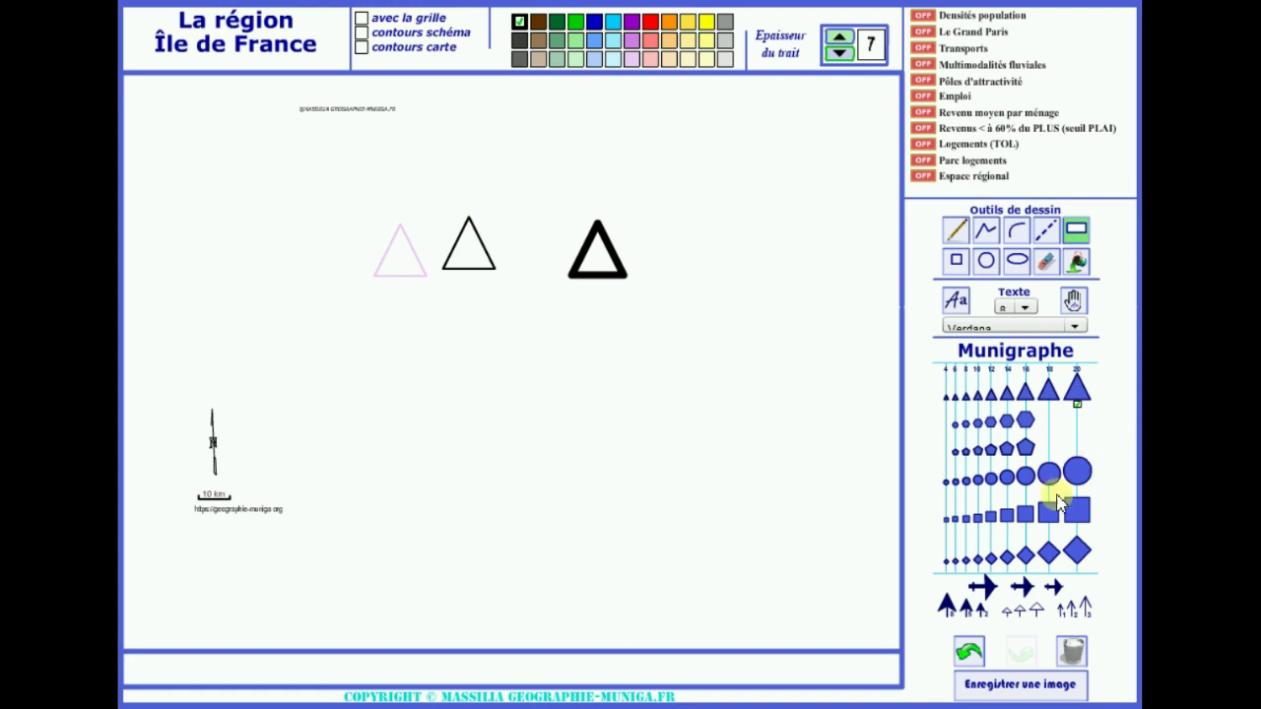
Step: Place a large, a medium and a small solid horizontal arrow symbol in black to the right of the triangles
left_click(983, 587)
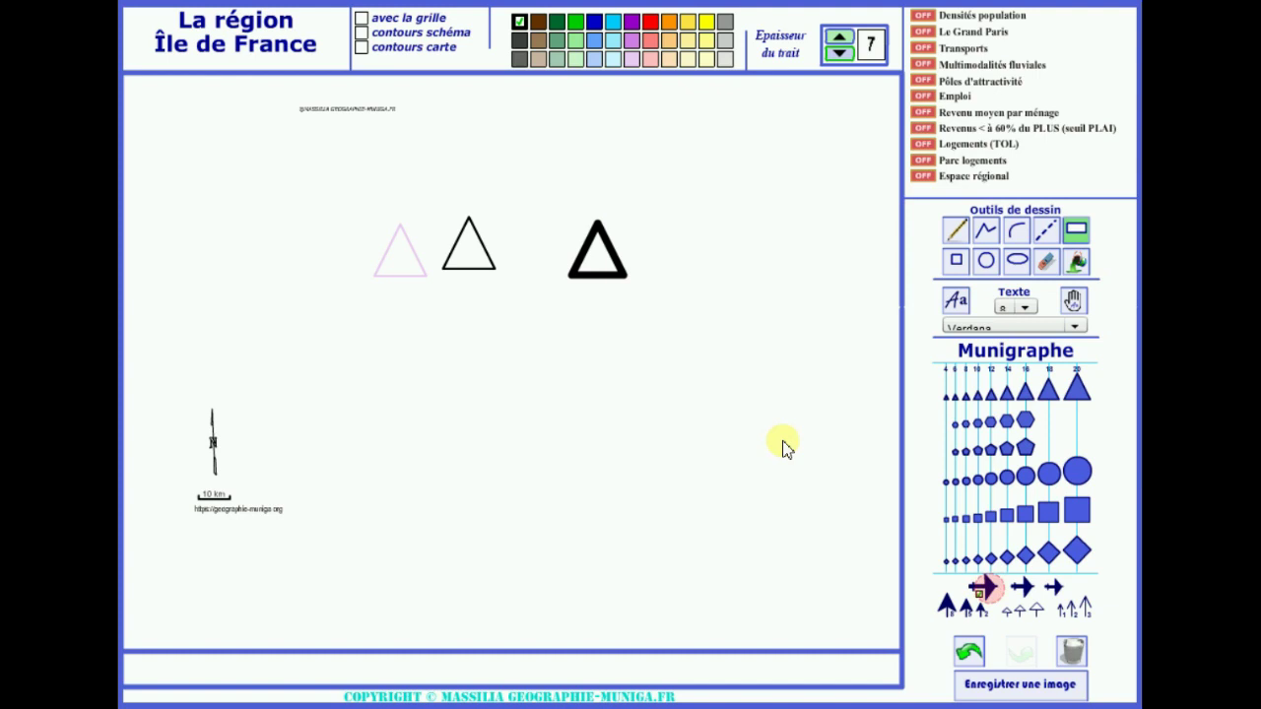
left_click(711, 298)
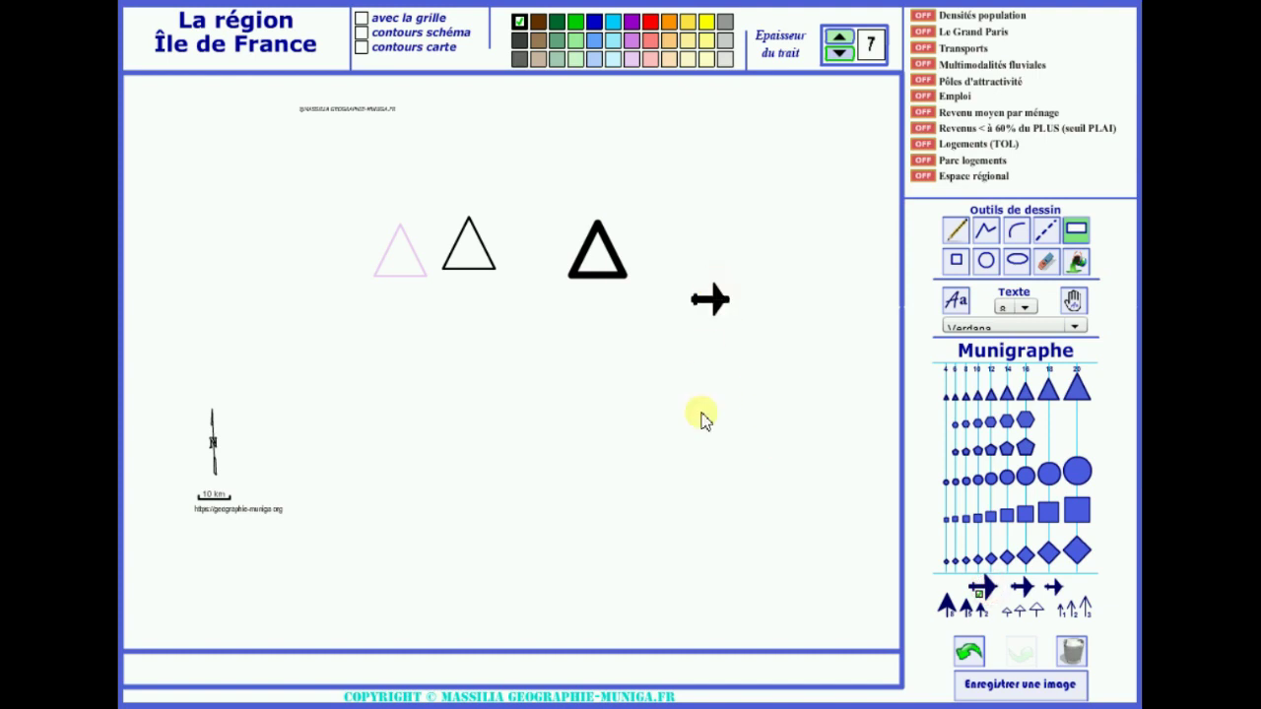
left_click(1024, 589)
left_click(772, 313)
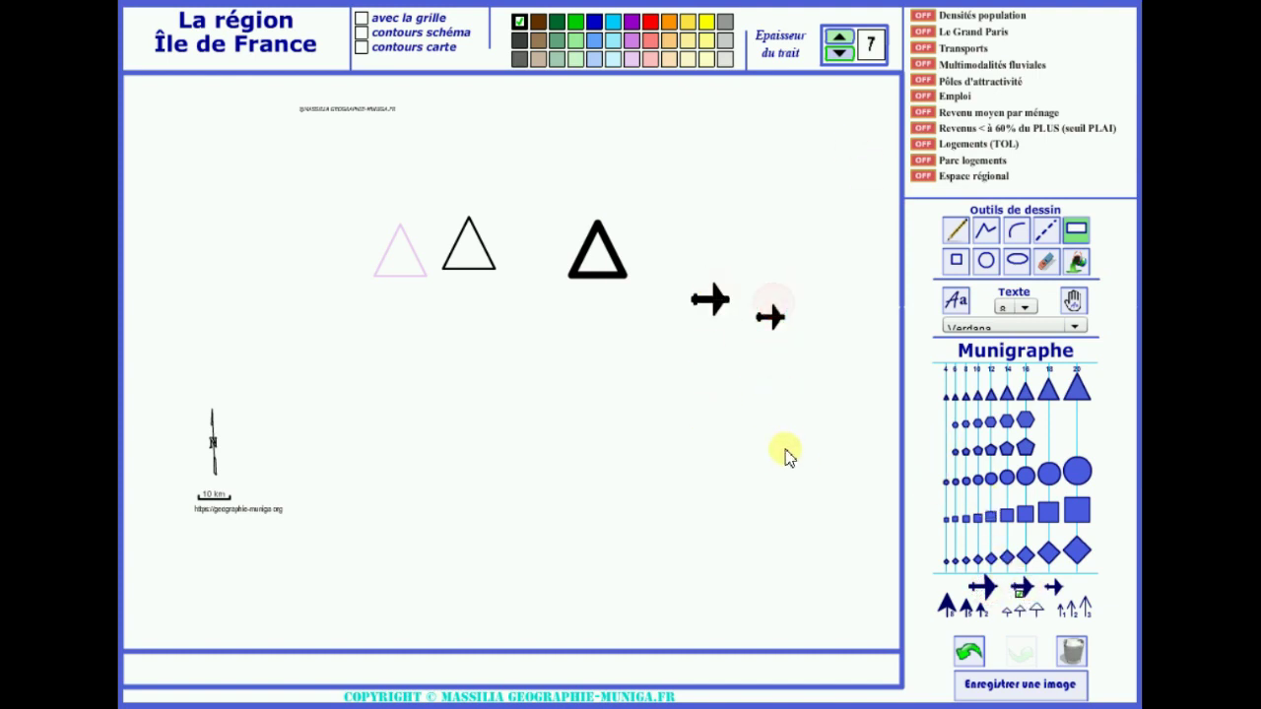
left_click(1051, 588)
left_click(755, 268)
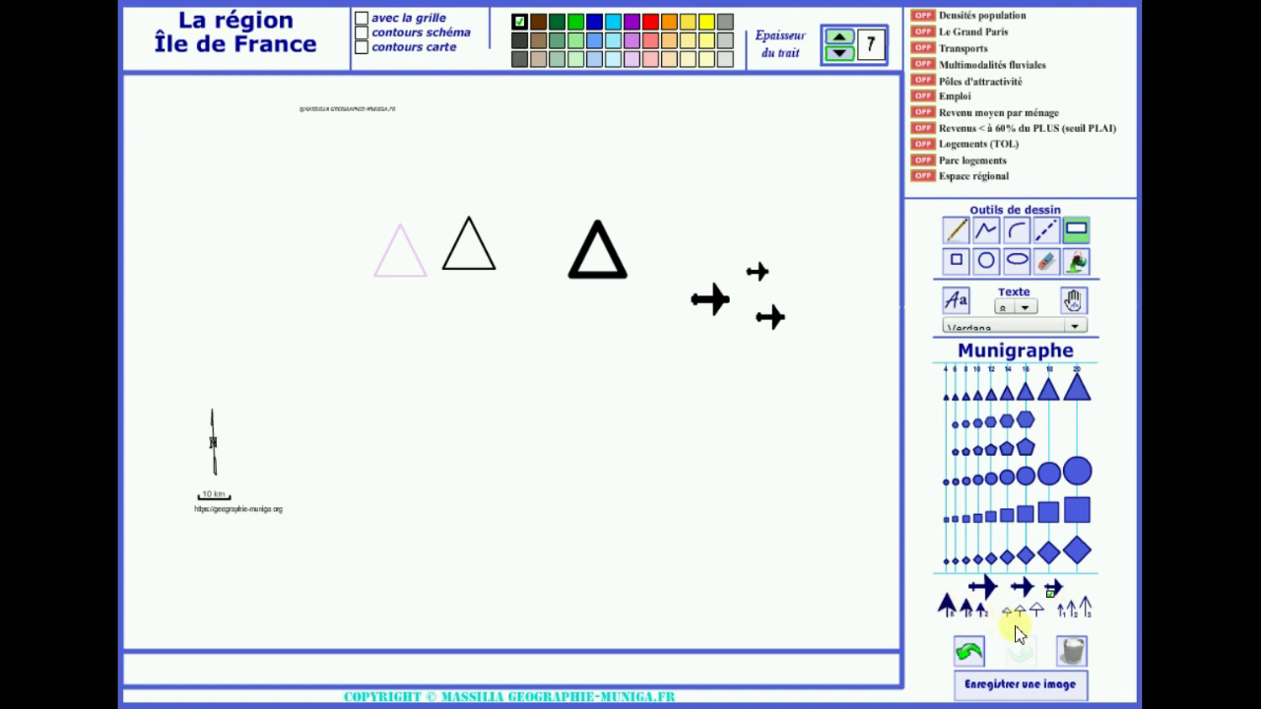
Step: Draw three black solid-headed arrows of decreasing weight, slanting up to the right across the lower map
left_click(946, 603)
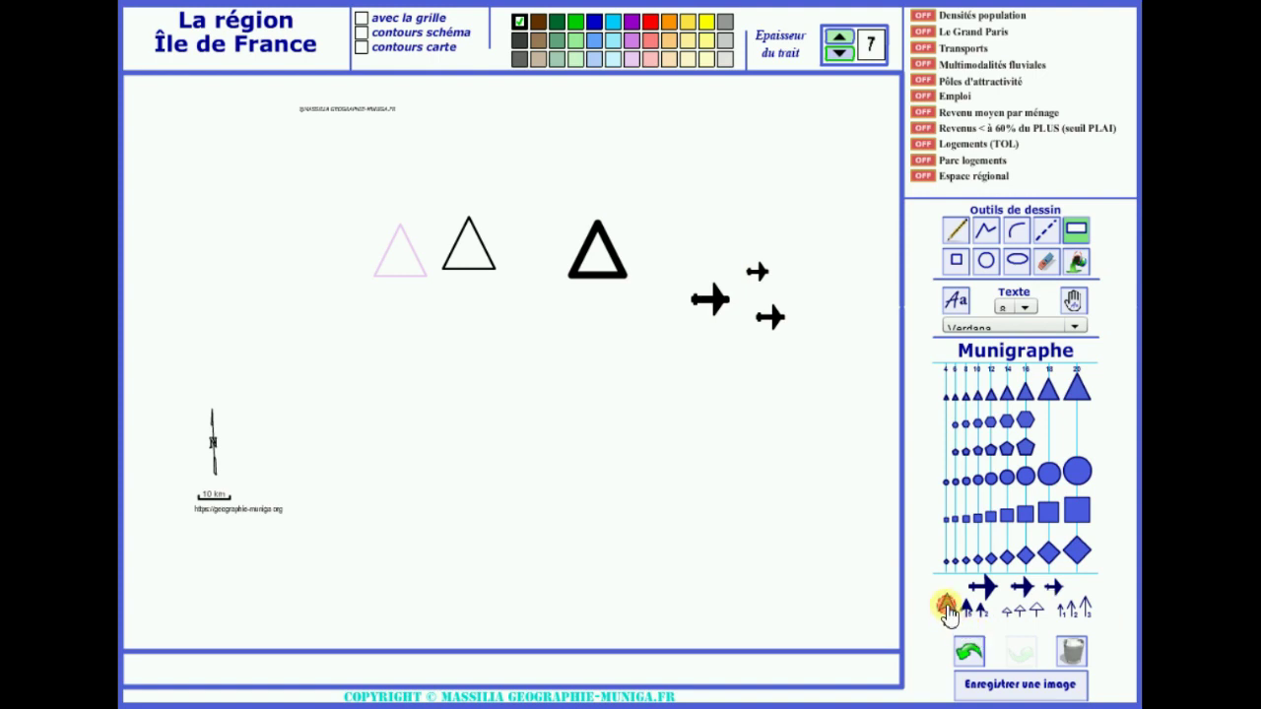
left_click_drag(380, 503, 489, 436)
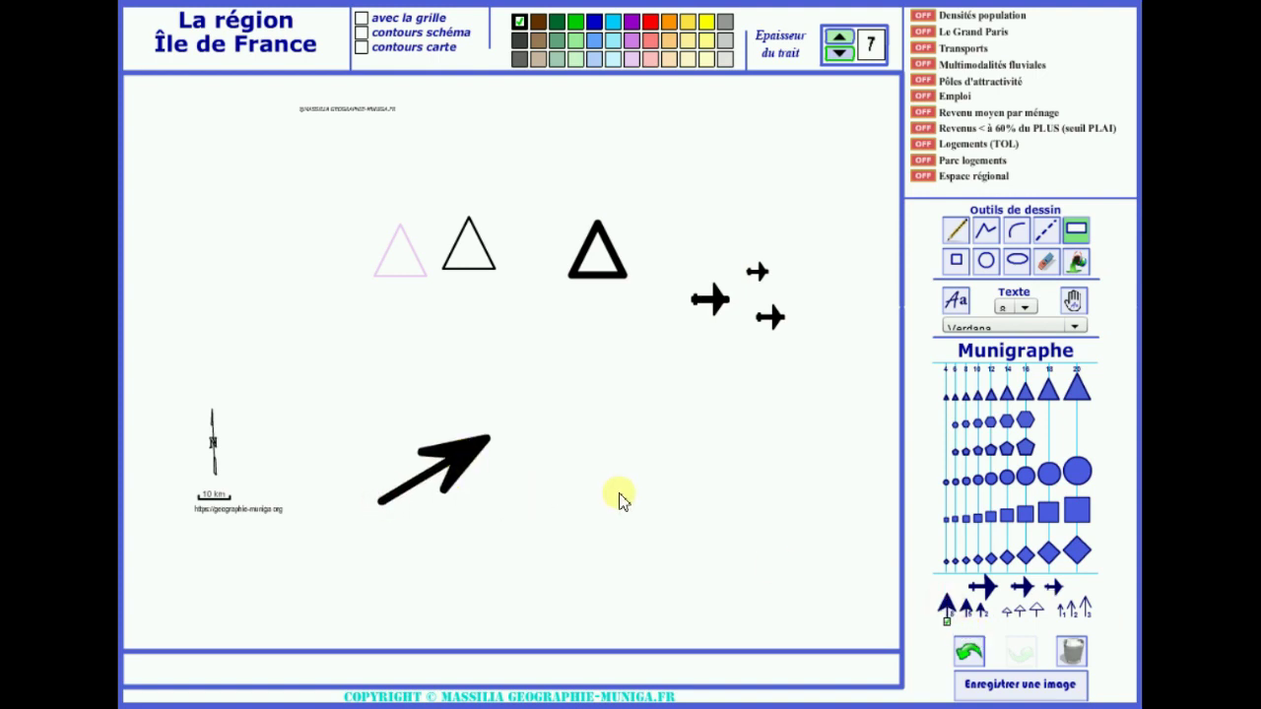
left_click(966, 607)
left_click_drag(463, 542, 566, 494)
left_click(980, 605)
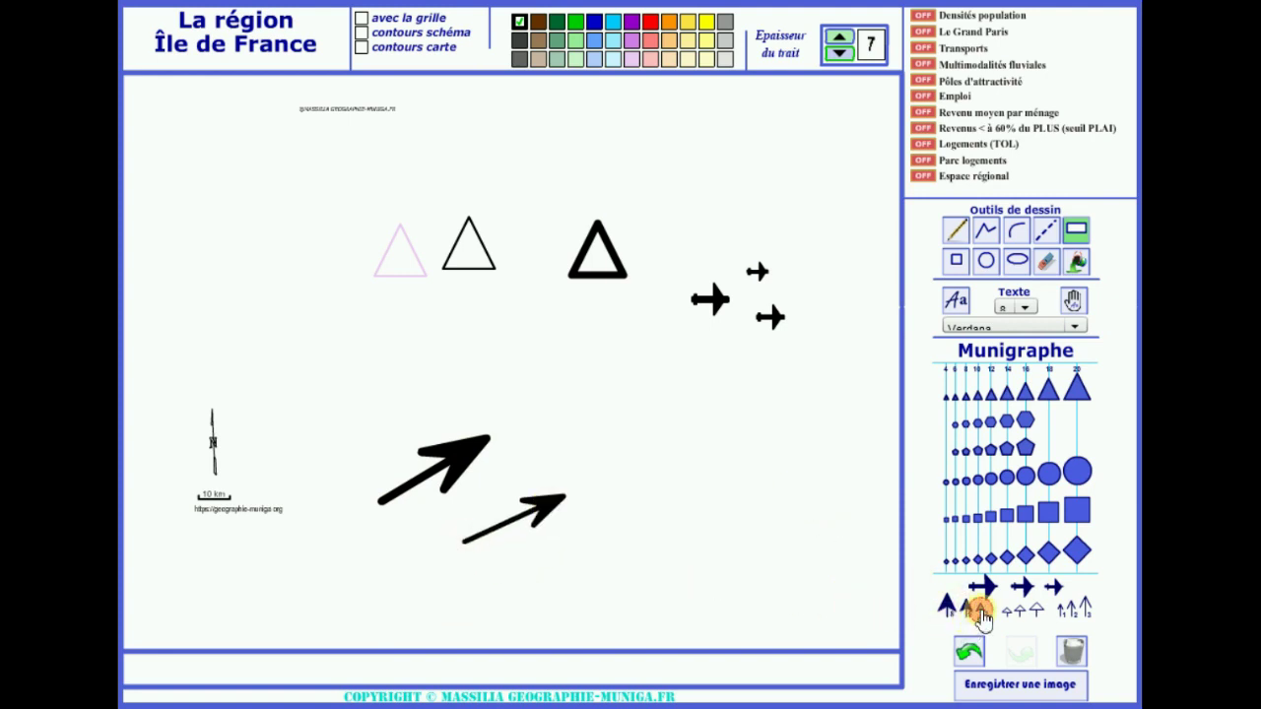
left_click_drag(540, 565, 638, 524)
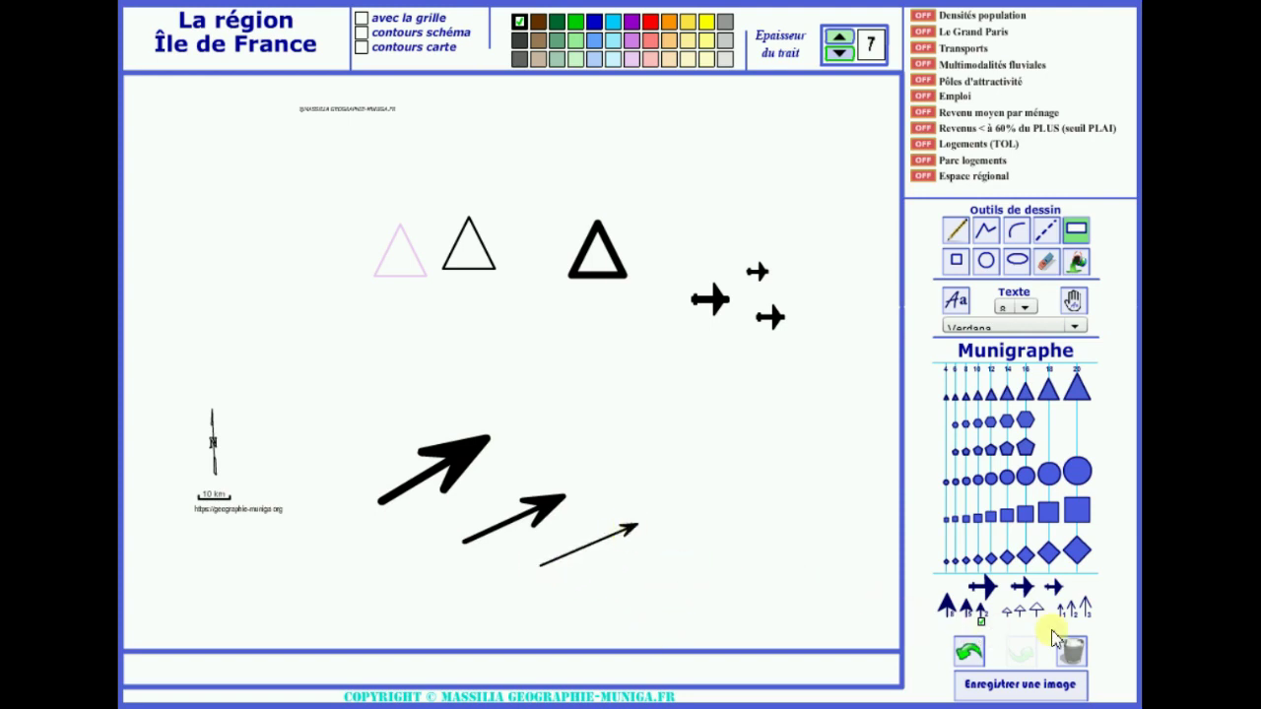
Step: Draw three thin open-headed arrows in sizes 3, 2 and 1, pointing upward in the lower-right part of the map
left_click(1085, 608)
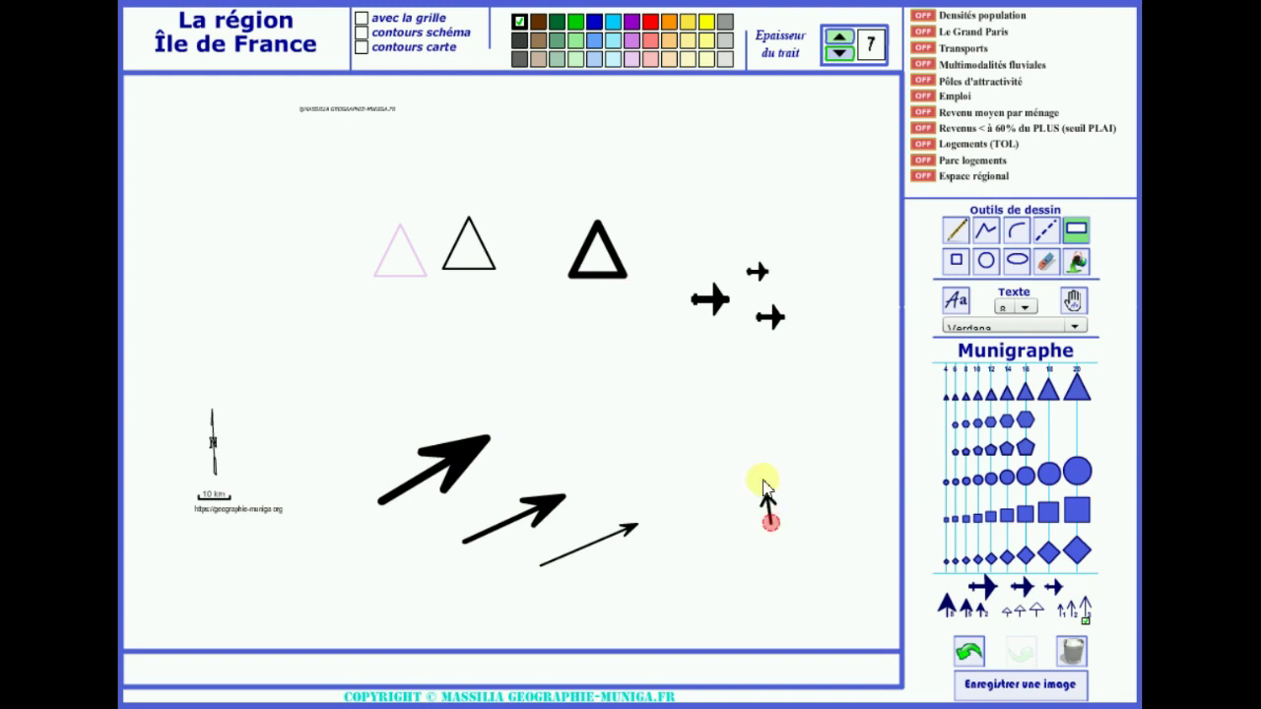
left_click_drag(772, 525, 749, 439)
left_click(1071, 610)
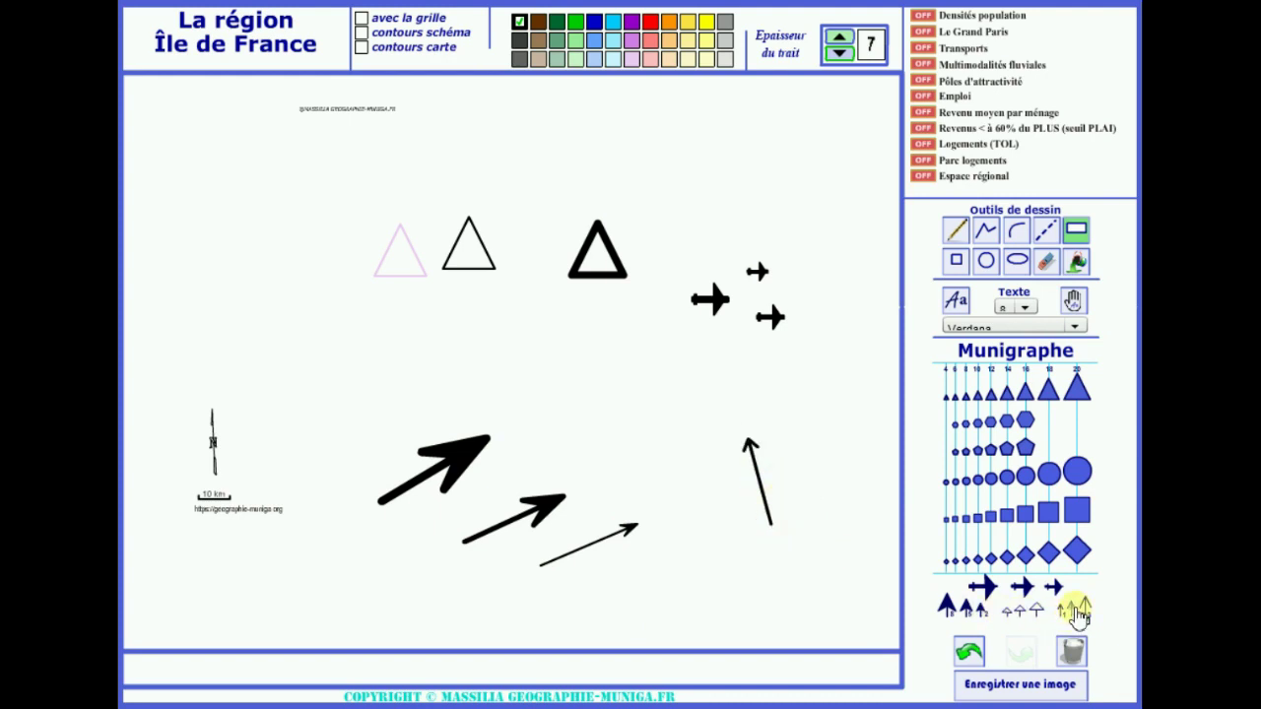
left_click_drag(822, 526, 812, 453)
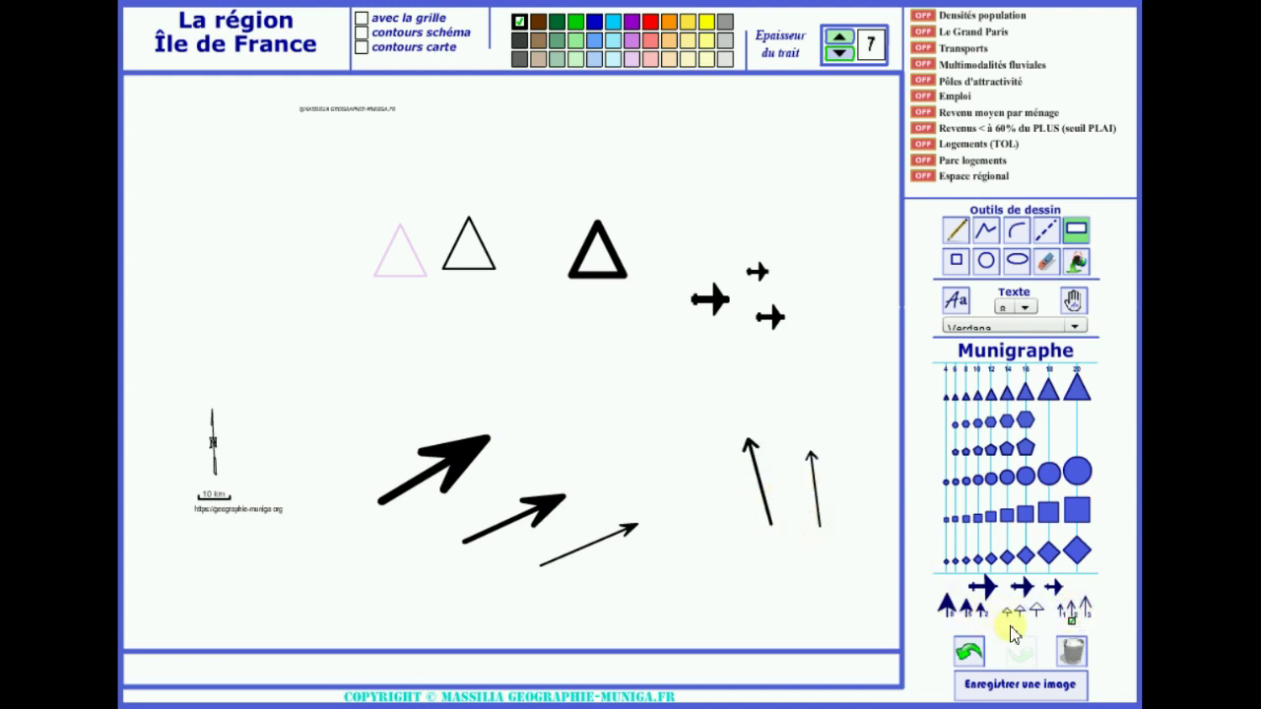
left_click(1064, 612)
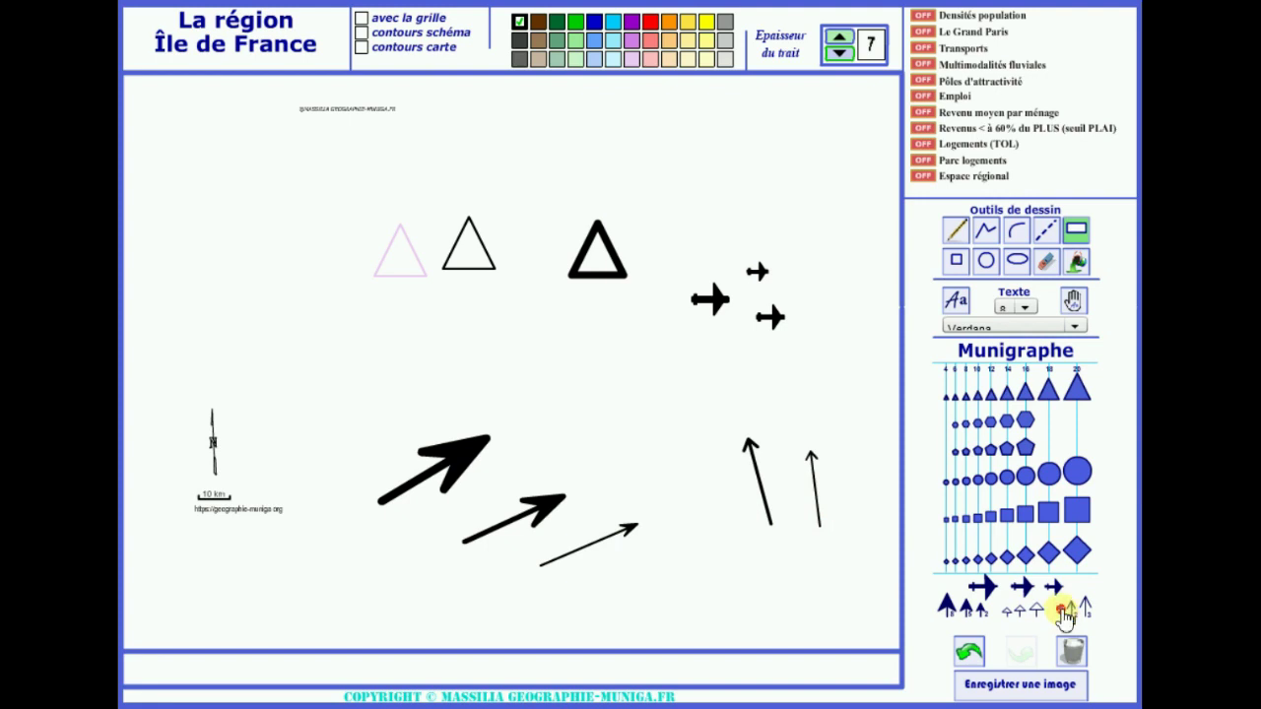
left_click_drag(834, 525, 843, 472)
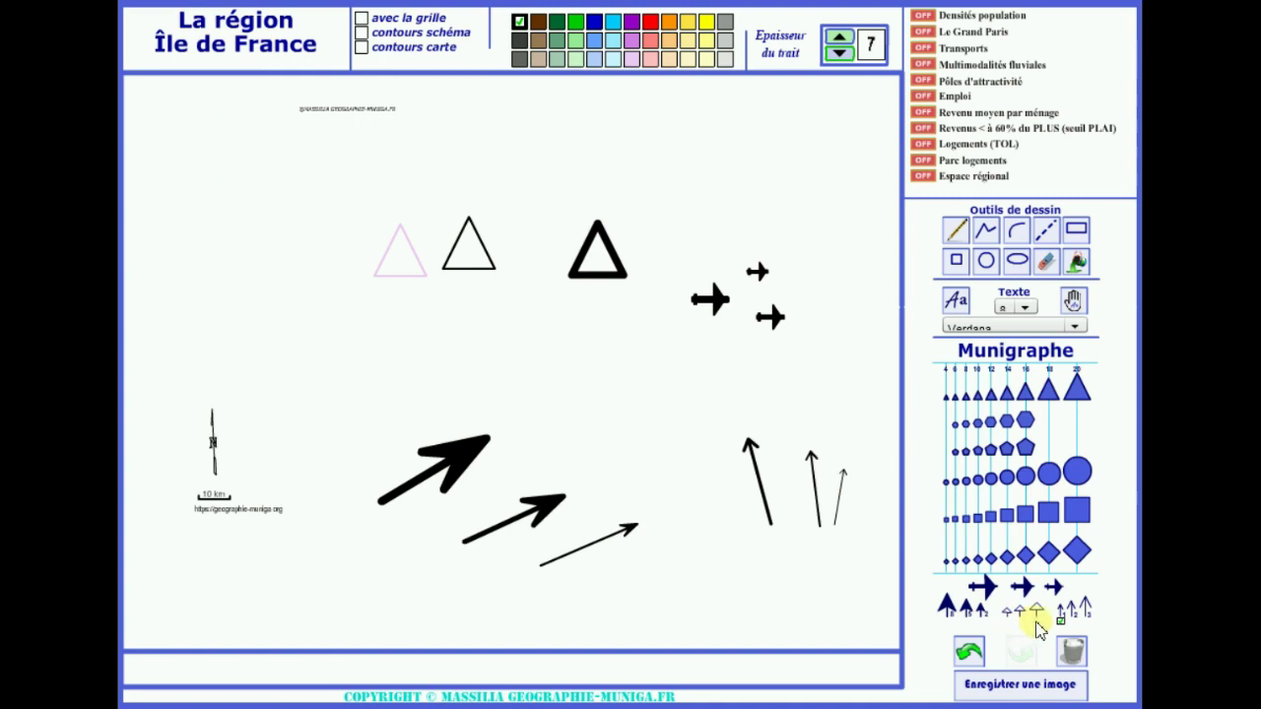
Step: Draw a dark blue double-headed arrow above the slanting arrows, using the largest hollow arrowhead in both directions
left_click(595, 22)
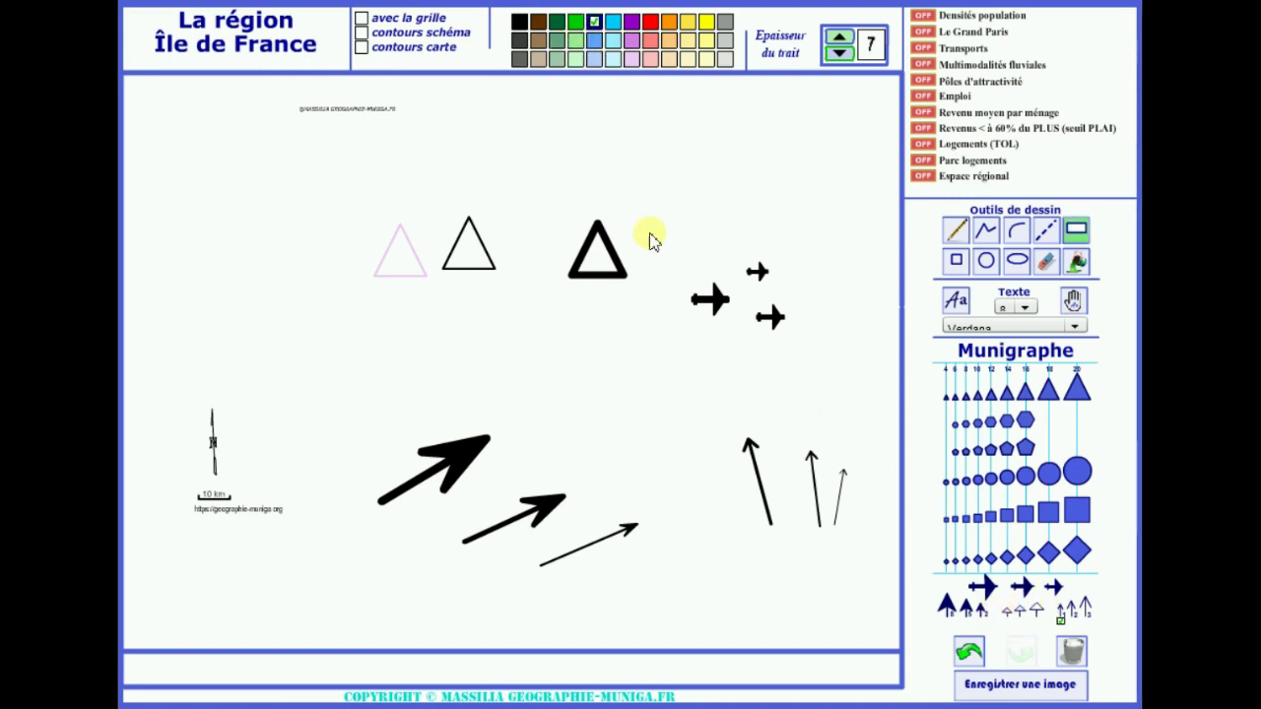
left_click(1037, 611)
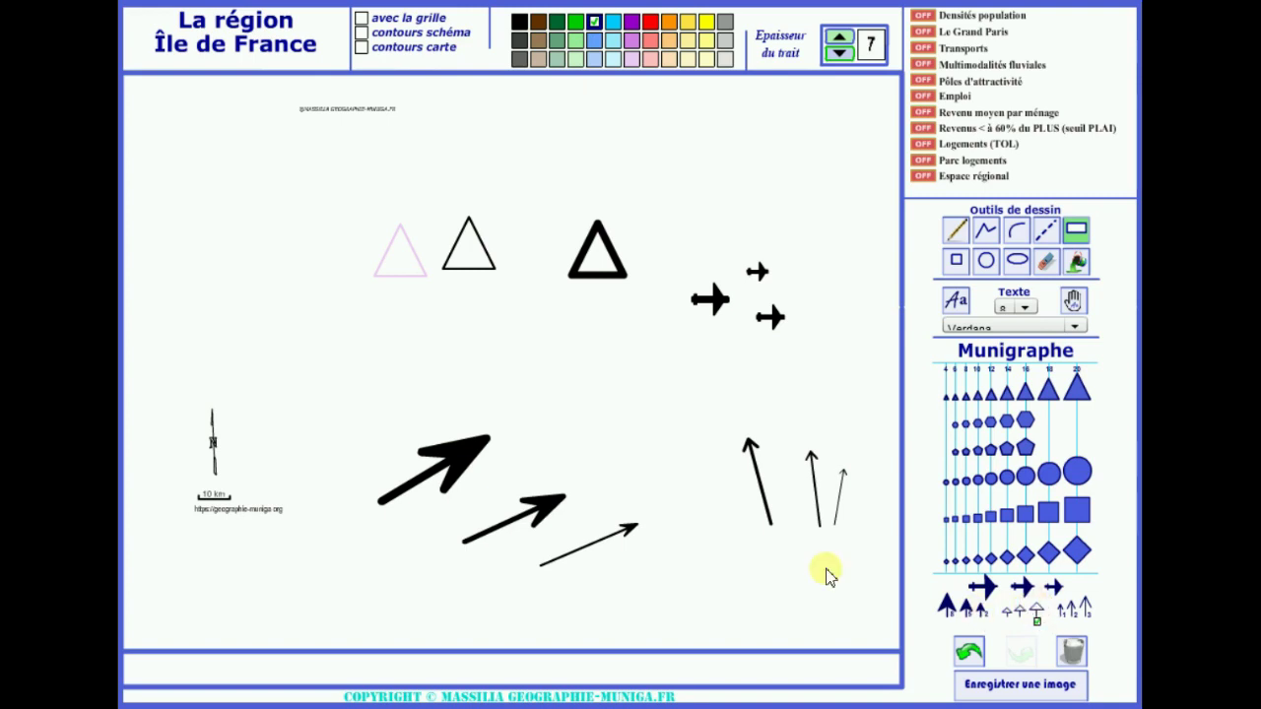
left_click_drag(540, 406, 606, 391)
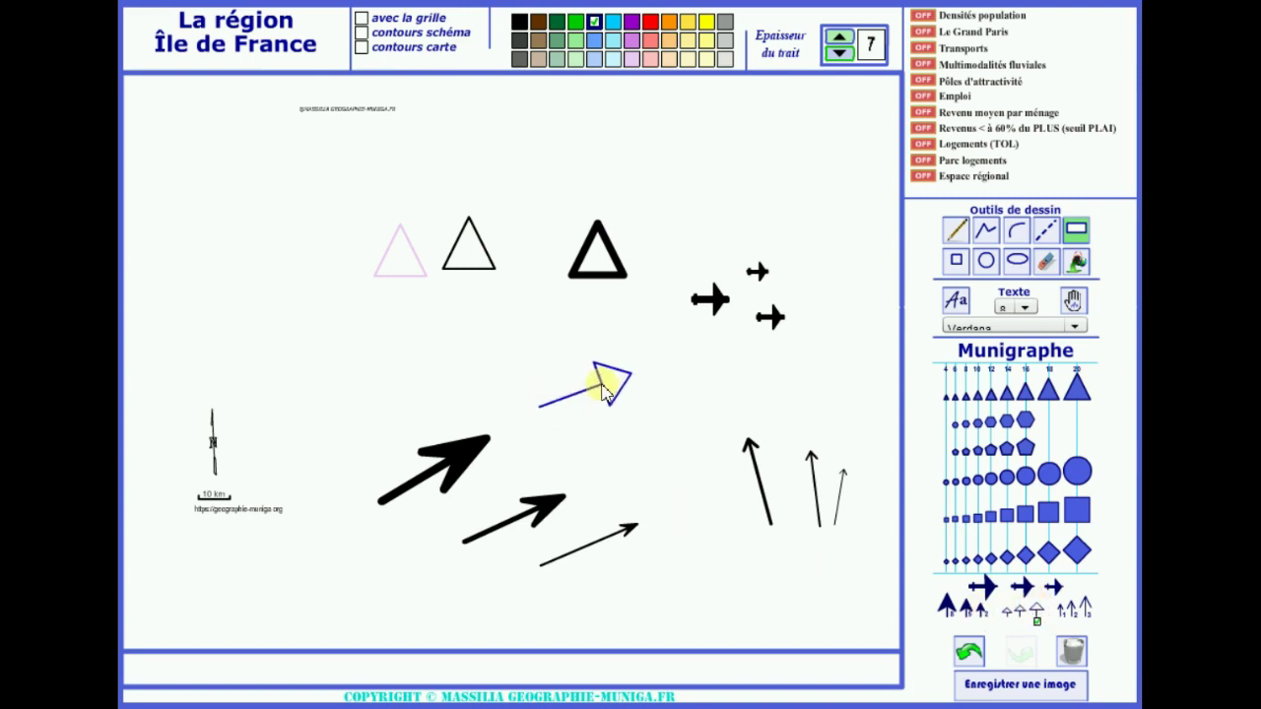
left_click_drag(602, 391, 557, 409)
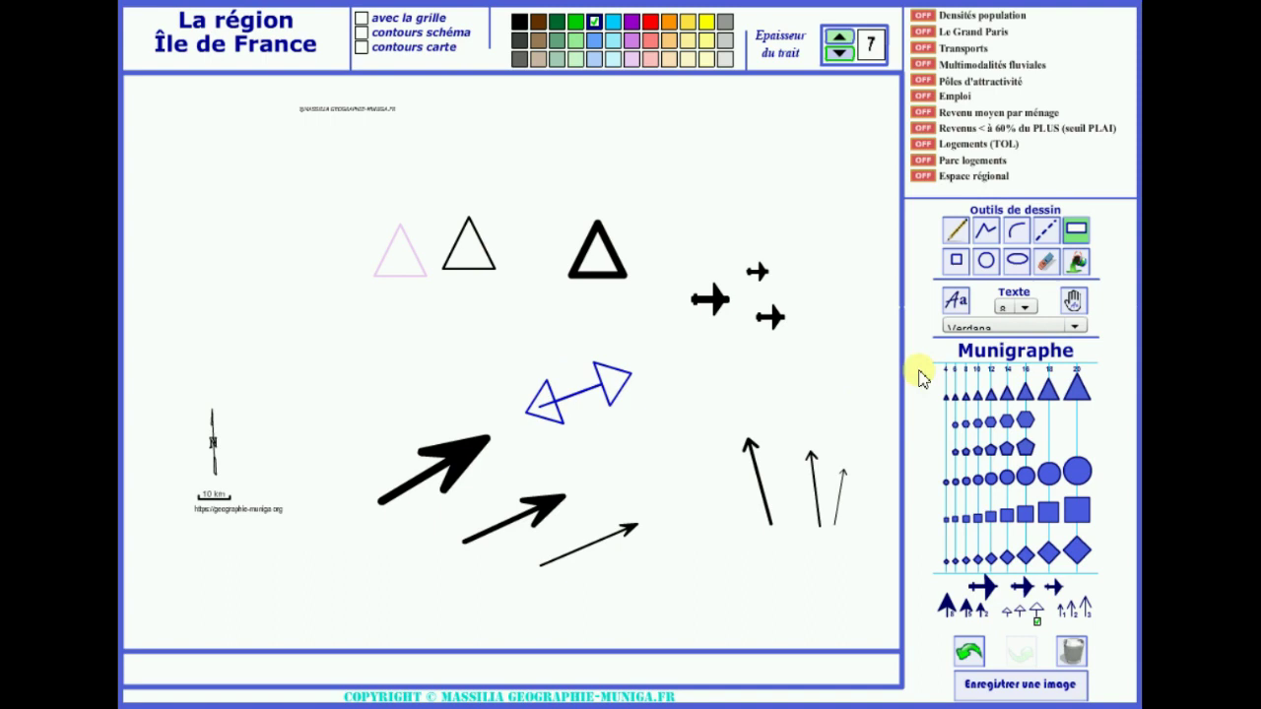
Step: Thicken the shaft of the dark blue double-headed arrow with a straight line of thickness 10
left_click(989, 237)
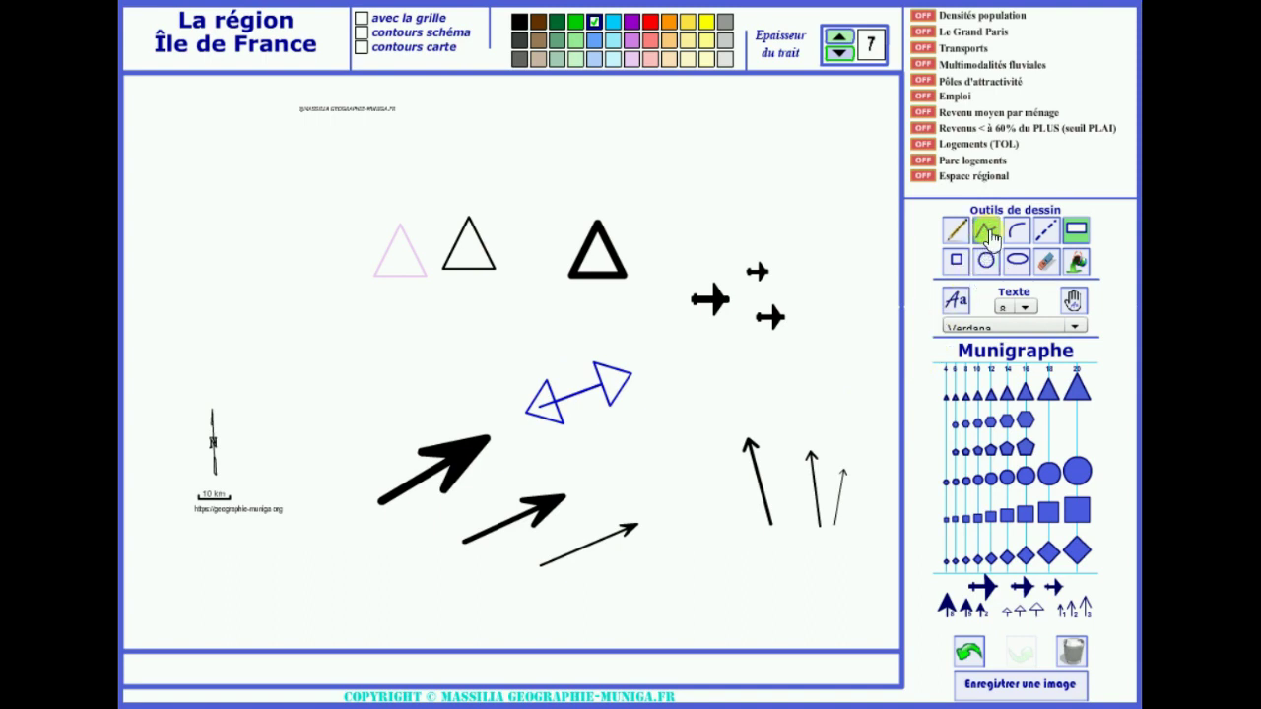
left_click(837, 37)
left_click(837, 37)
left_click(838, 40)
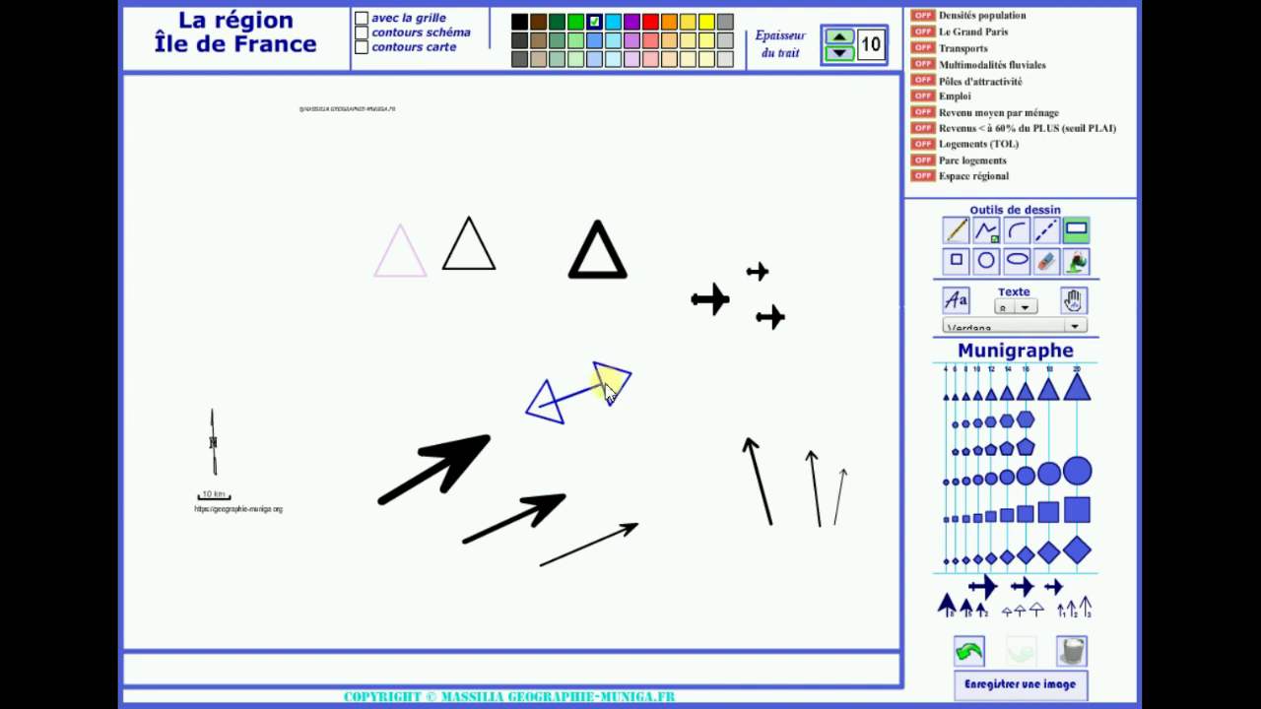
left_click_drag(603, 378, 557, 402)
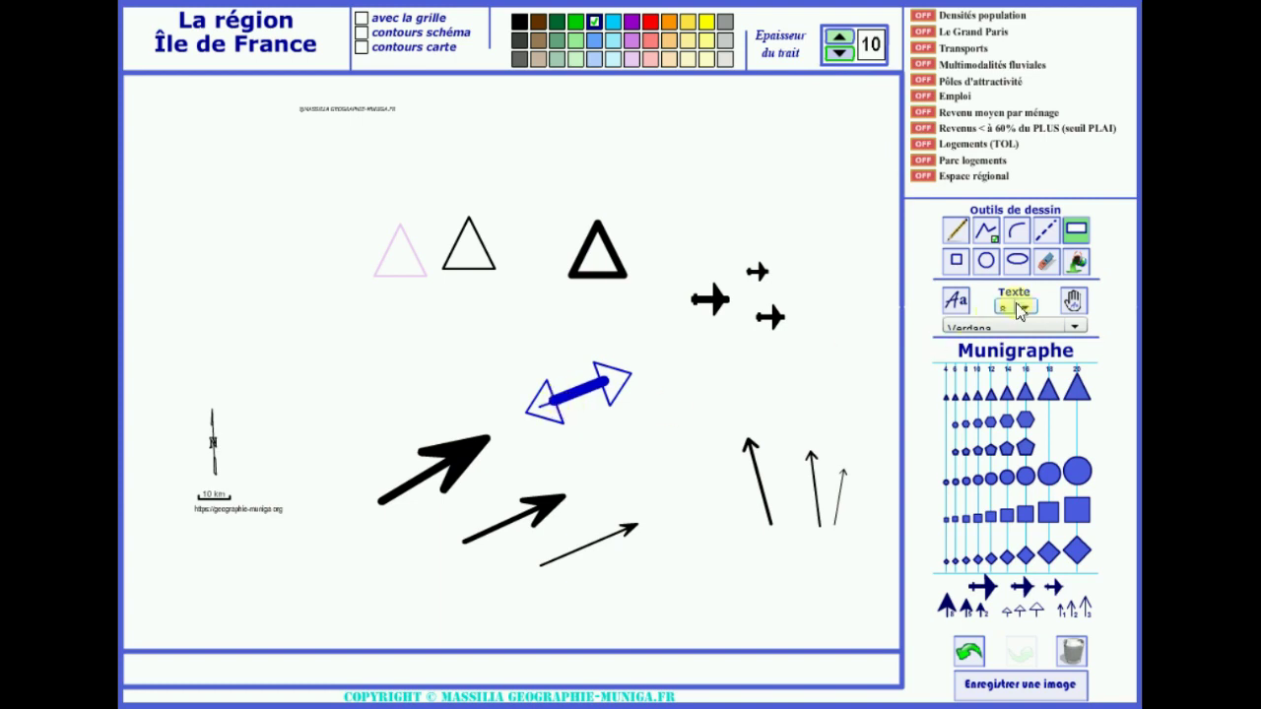
Step: Fill both hollow heads of the double-headed arrow with dark blue
left_click(1077, 267)
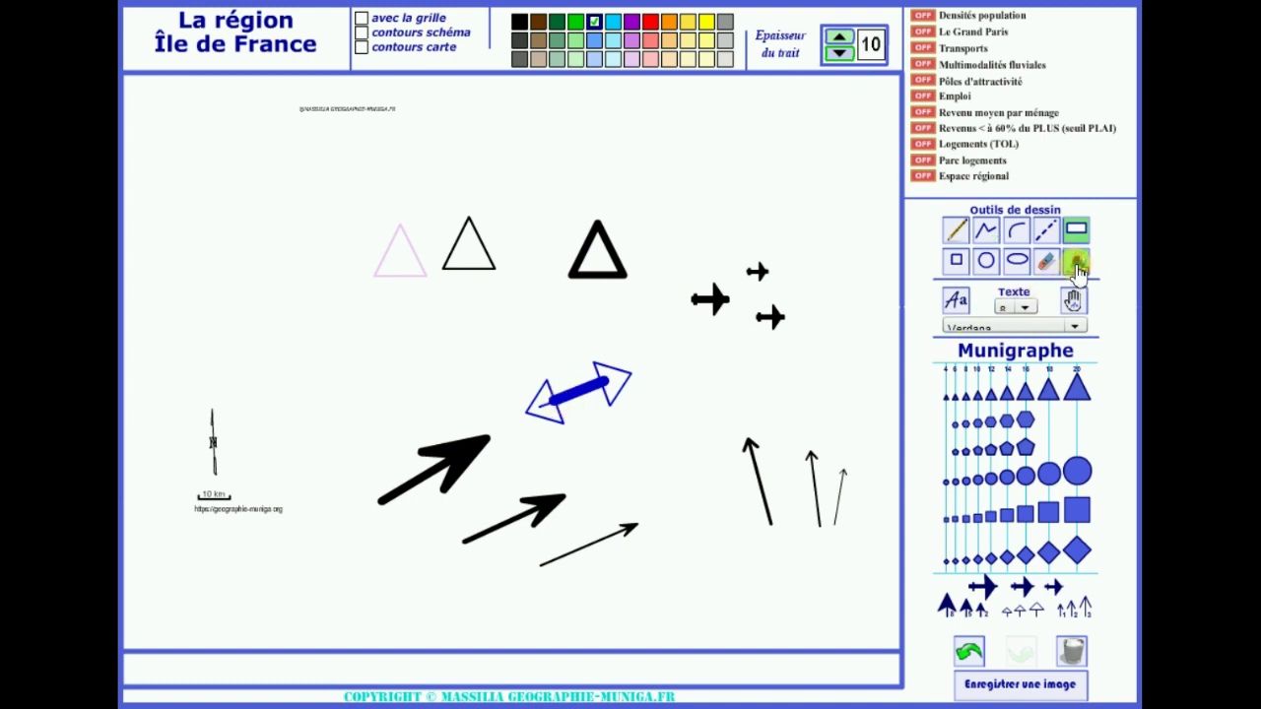
left_click(613, 385)
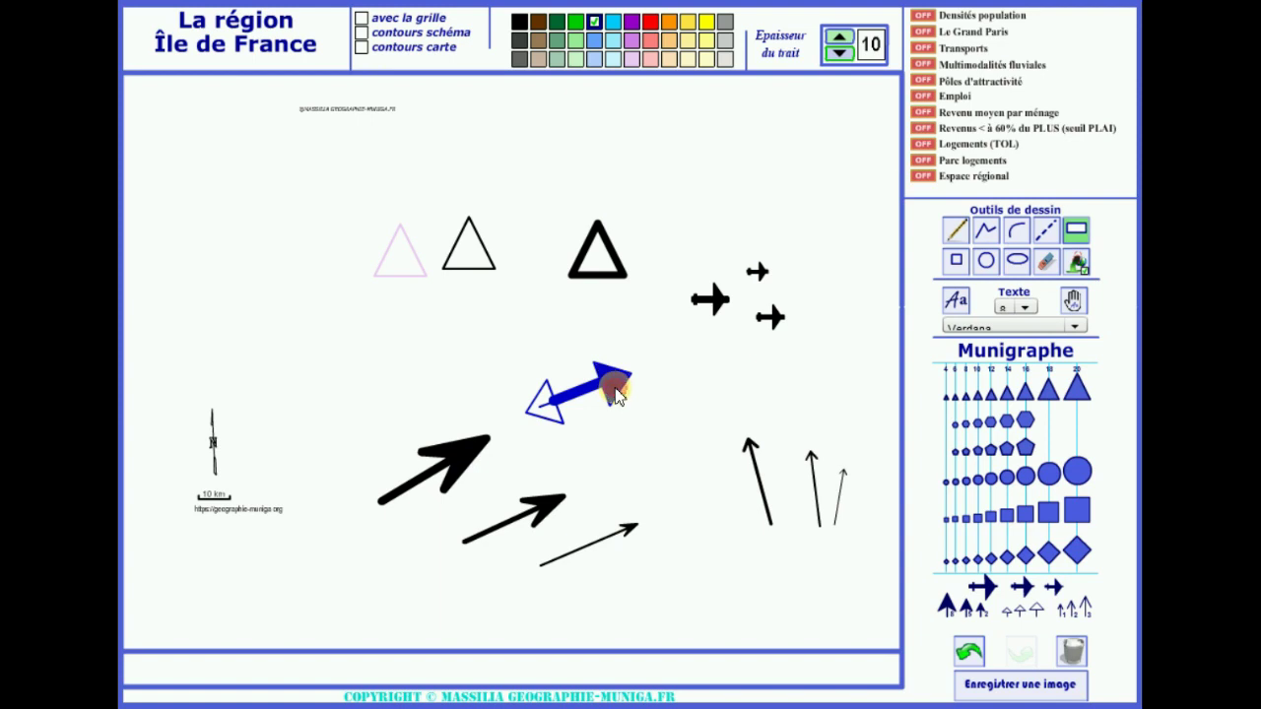
left_click(549, 407)
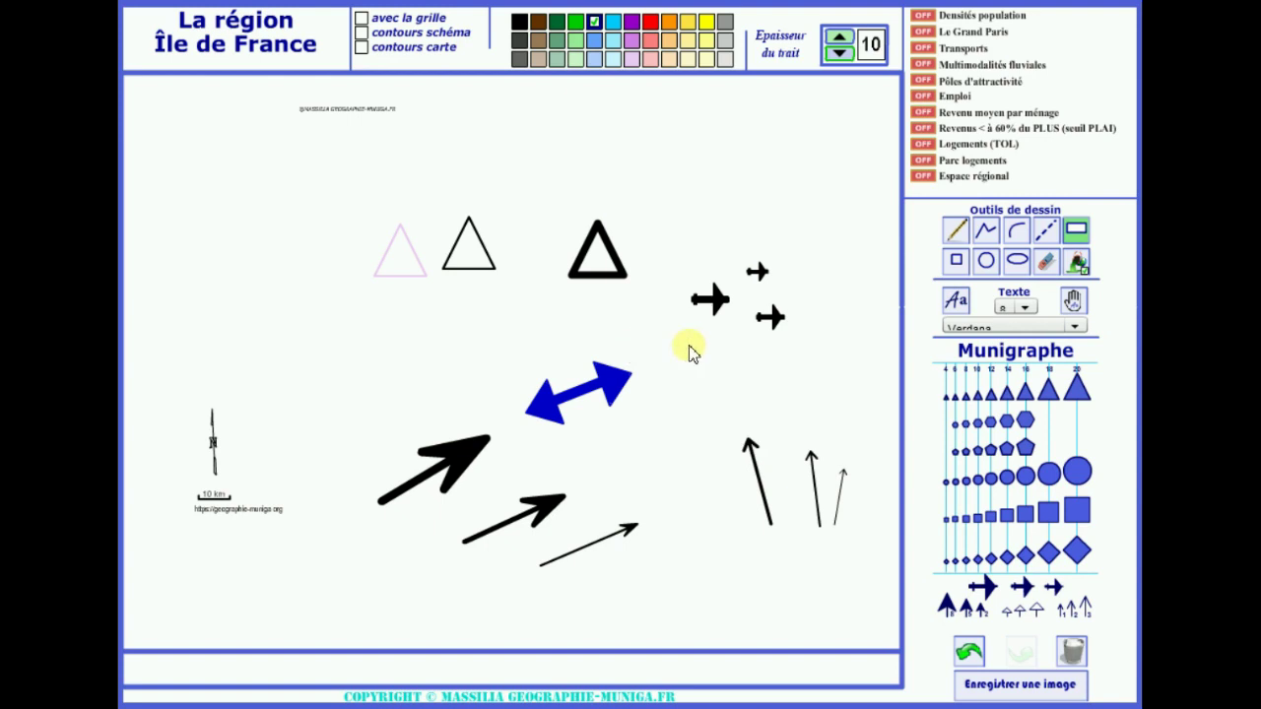
Step: Clear the whole drawing and display the grid with the schematic outline of the region
left_click(1075, 659)
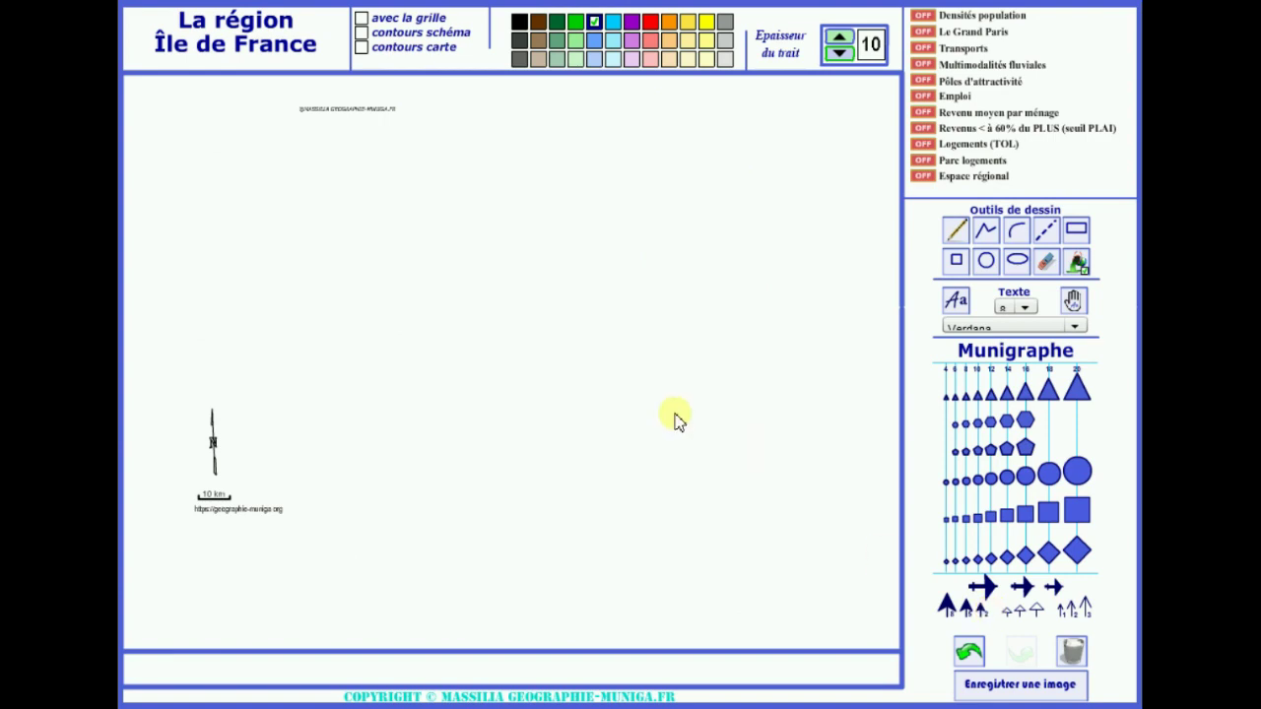
left_click(362, 20)
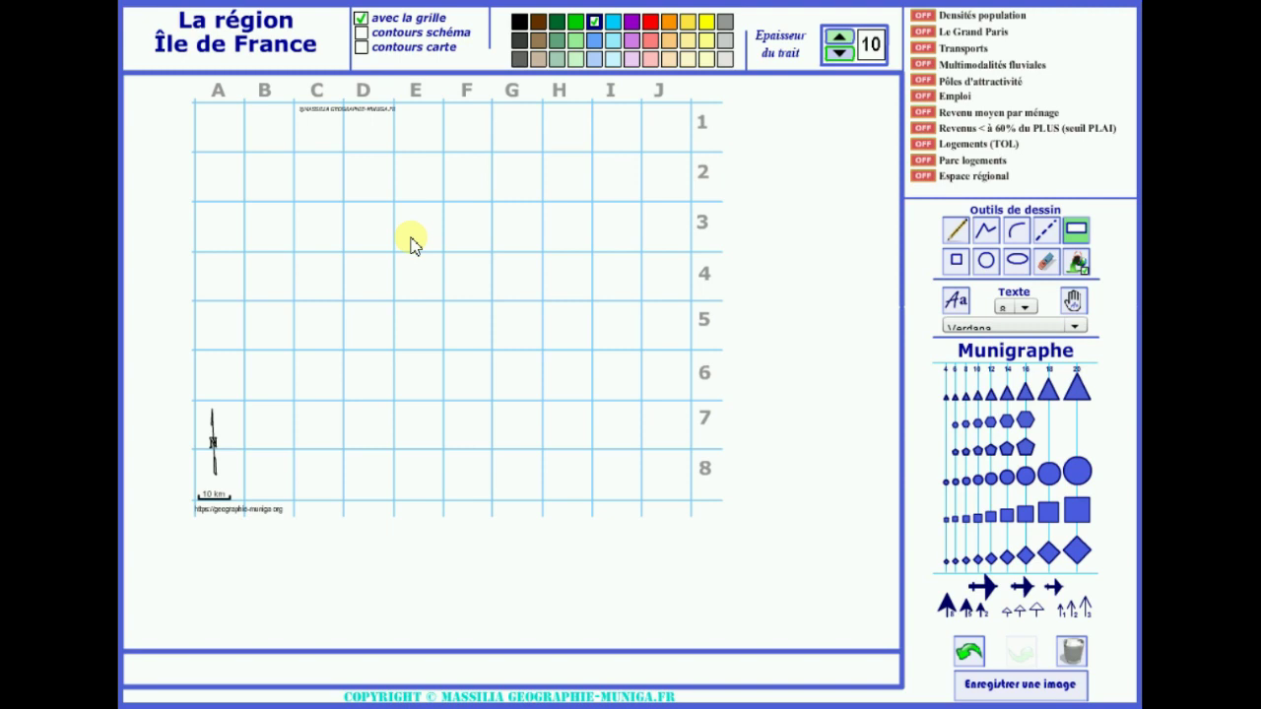
left_click(361, 32)
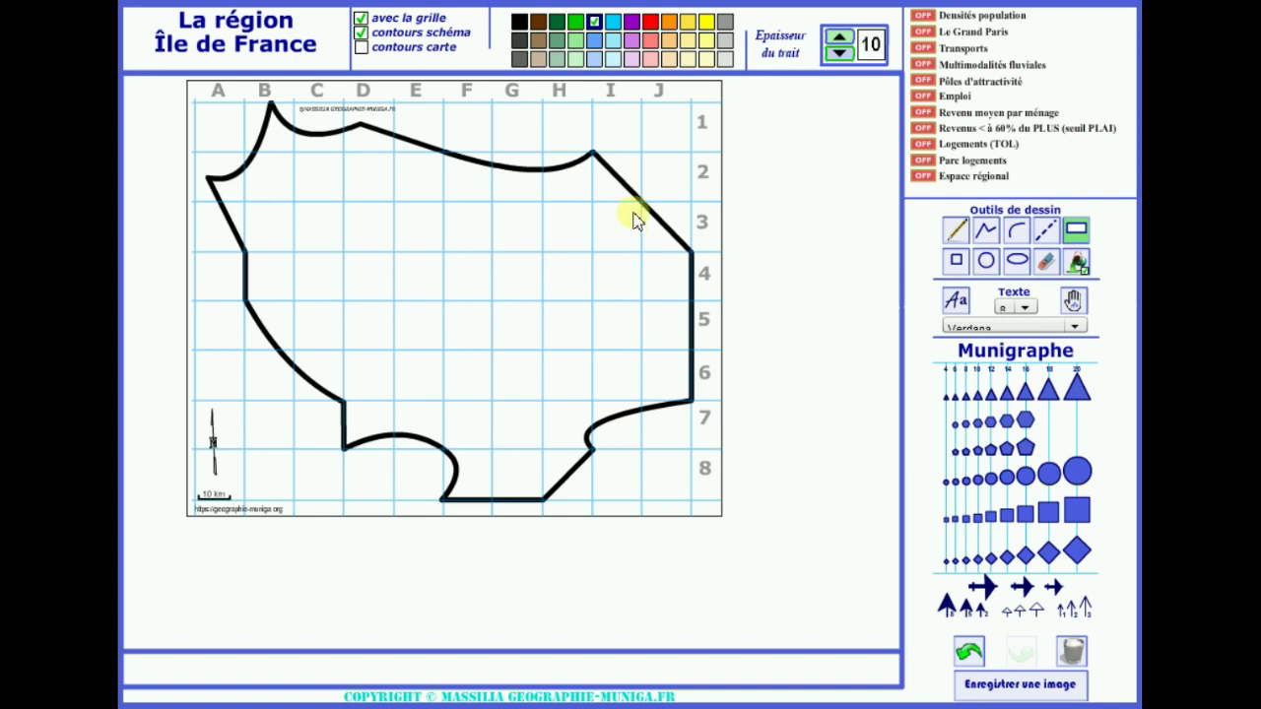
Step: Divide the region with a light green freehand line of thickness 5 from column G's northern border to column E's southern border, and fill the eastern part
left_click(958, 232)
left_click(837, 55)
left_click(837, 55)
left_click(837, 55)
left_click(837, 55)
left_click(837, 55)
left_click(838, 55)
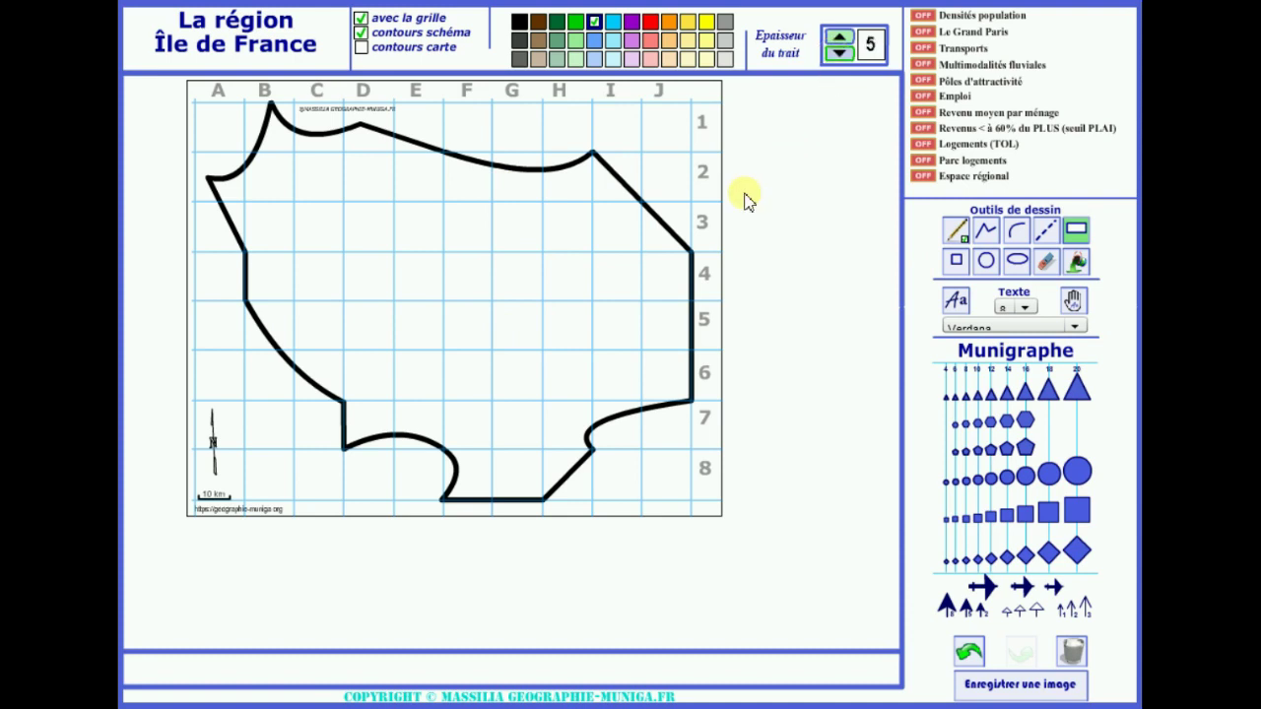
left_click(573, 41)
mouse_move(514, 172)
left_mouse_down()
mouse_move(530, 239)
mouse_move(499, 329)
mouse_move(408, 461)
left_mouse_up()
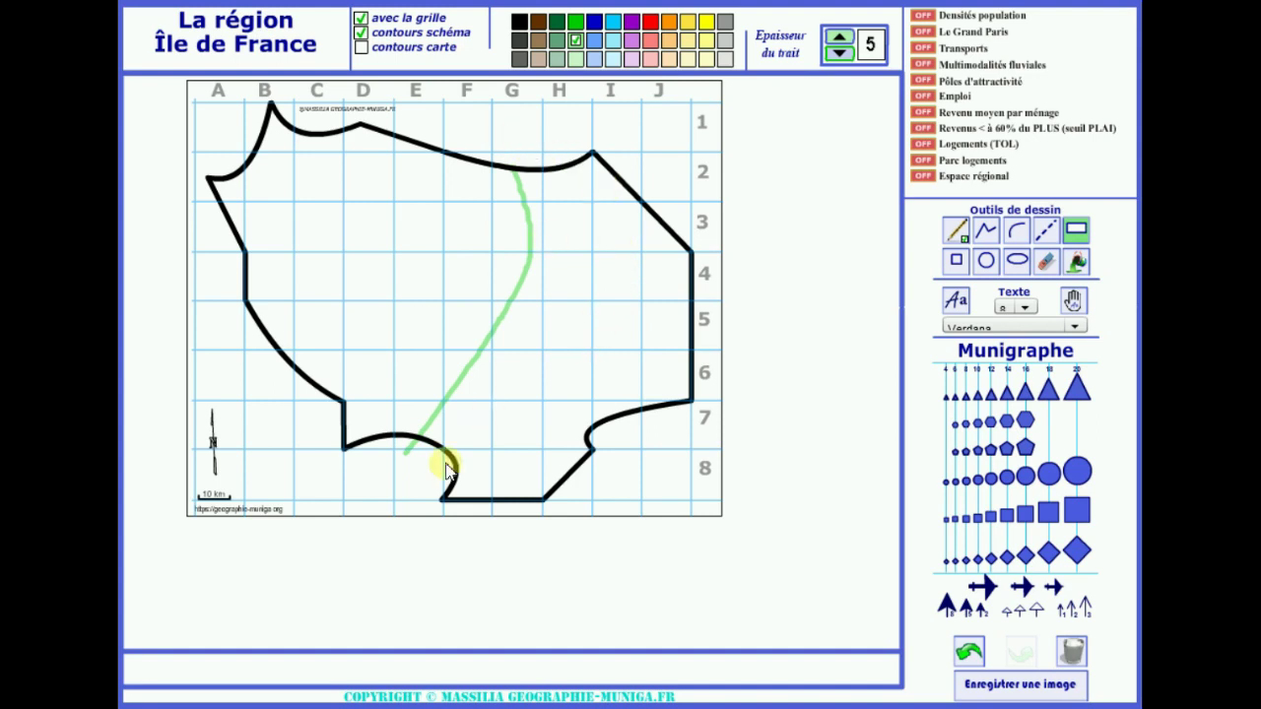
left_click(1077, 261)
left_click(587, 343)
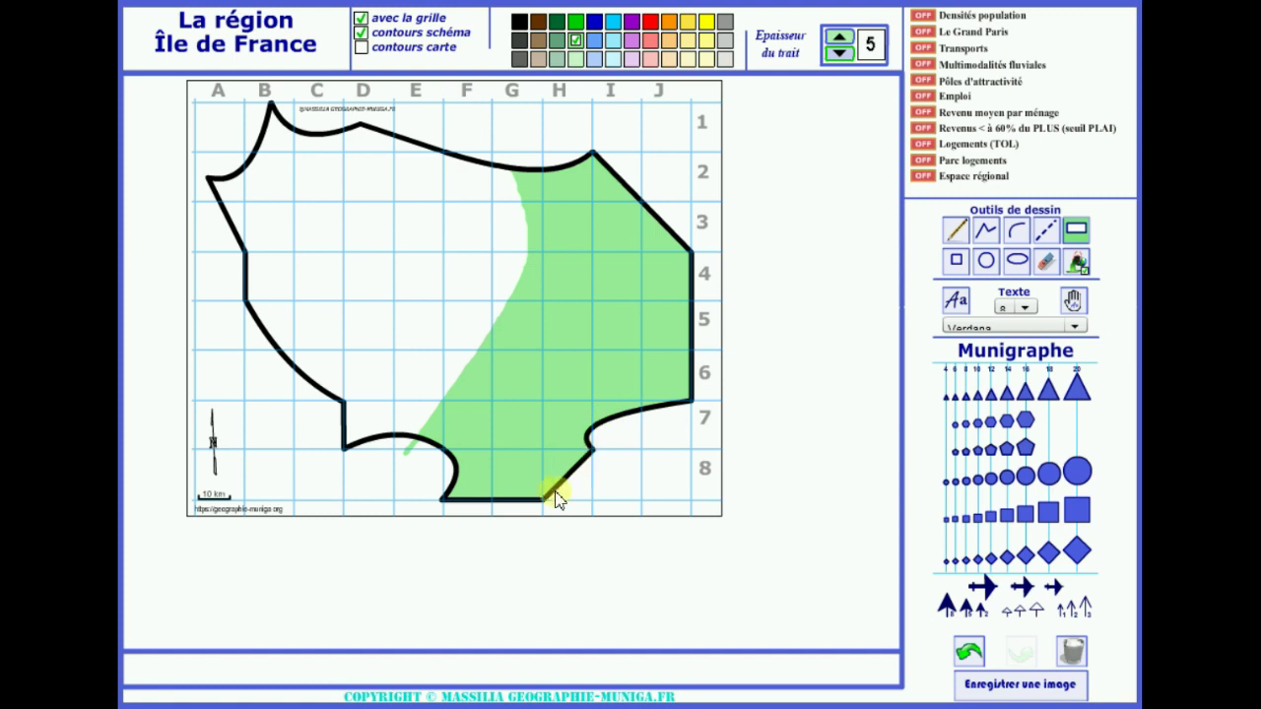
Step: Replace the schematic outline with the detailed map outline and erase the green area
left_click(362, 39)
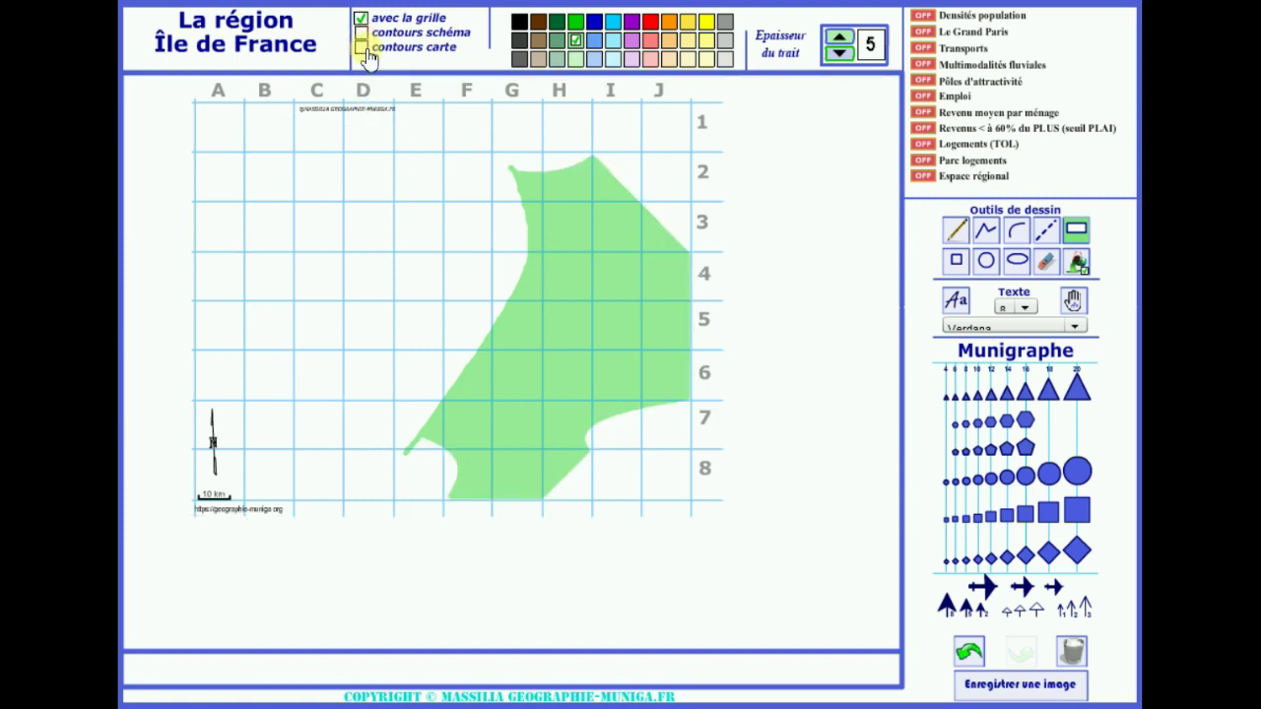
left_click(362, 49)
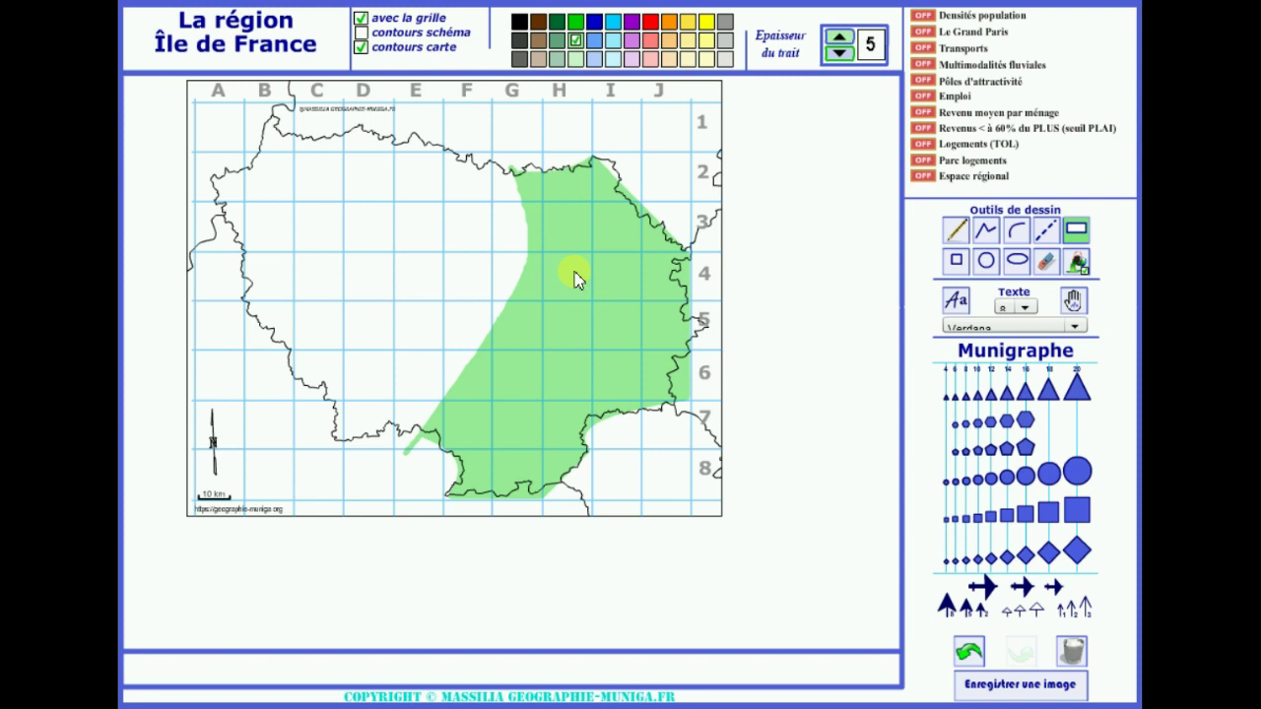
left_click(1075, 658)
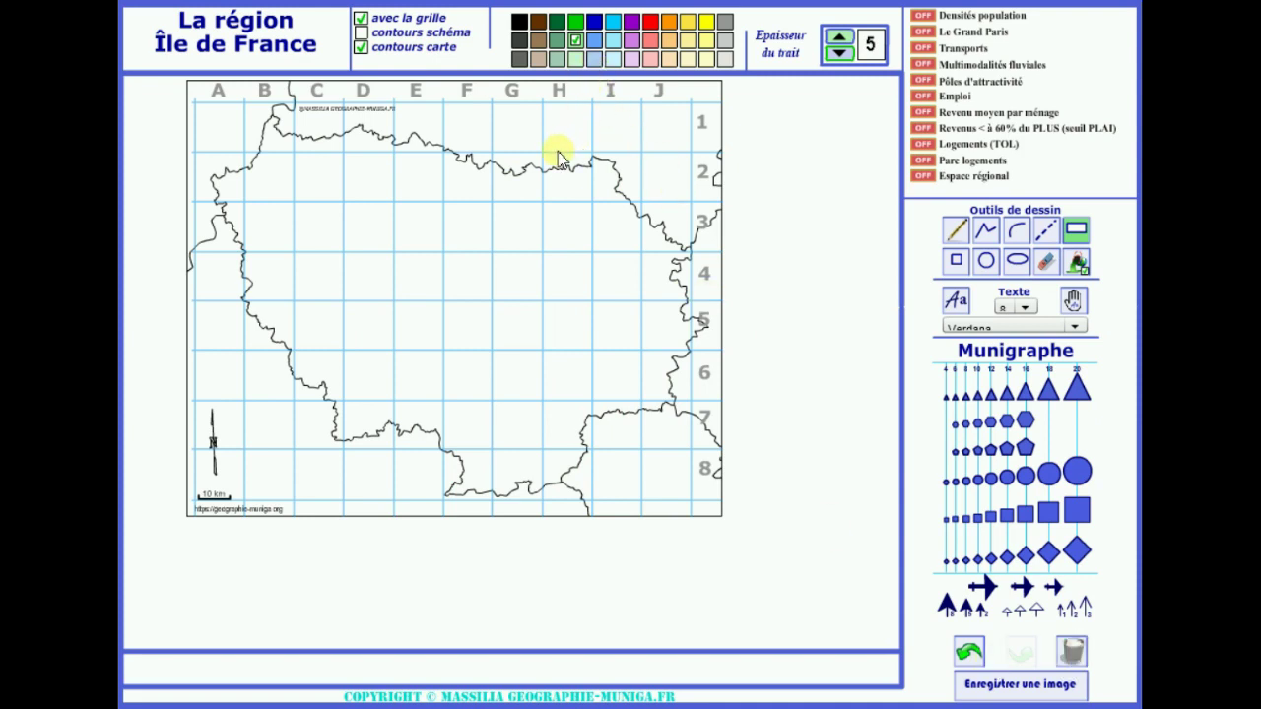
Step: Draw a straight light green line from cell H1 to just below D8 and fill the region east of it in the same green
left_click(985, 233)
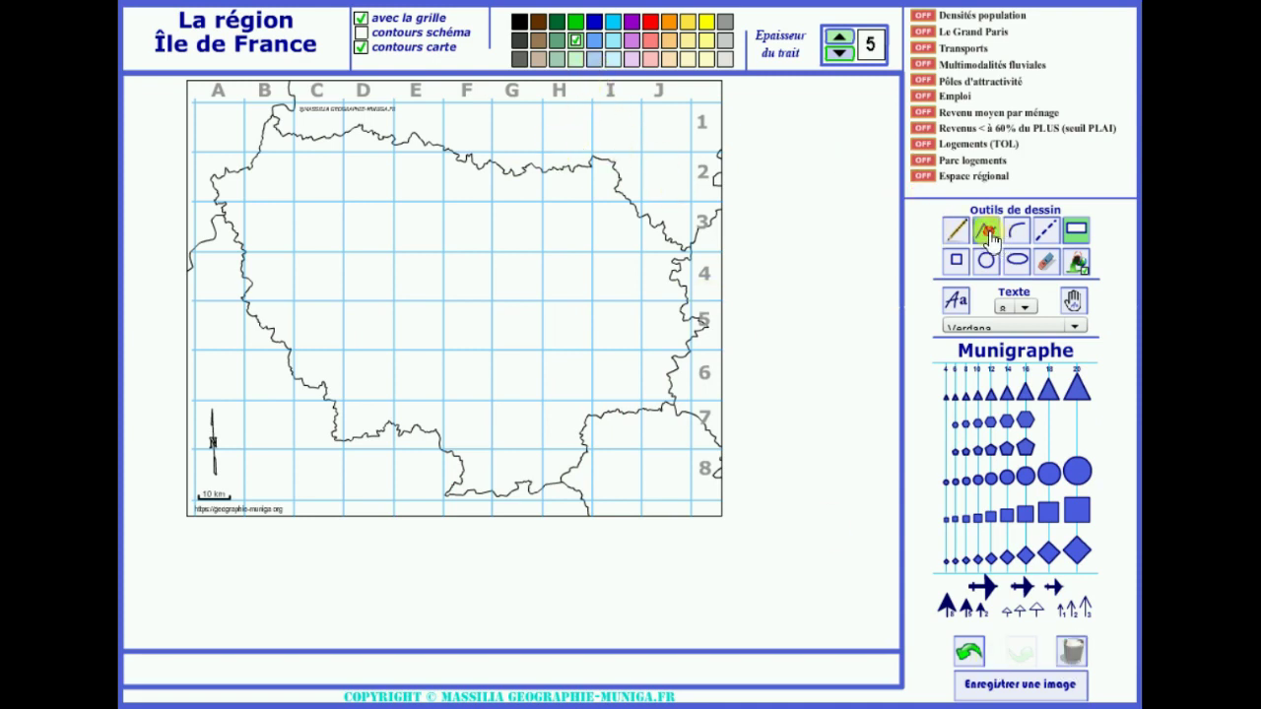
left_click(560, 129)
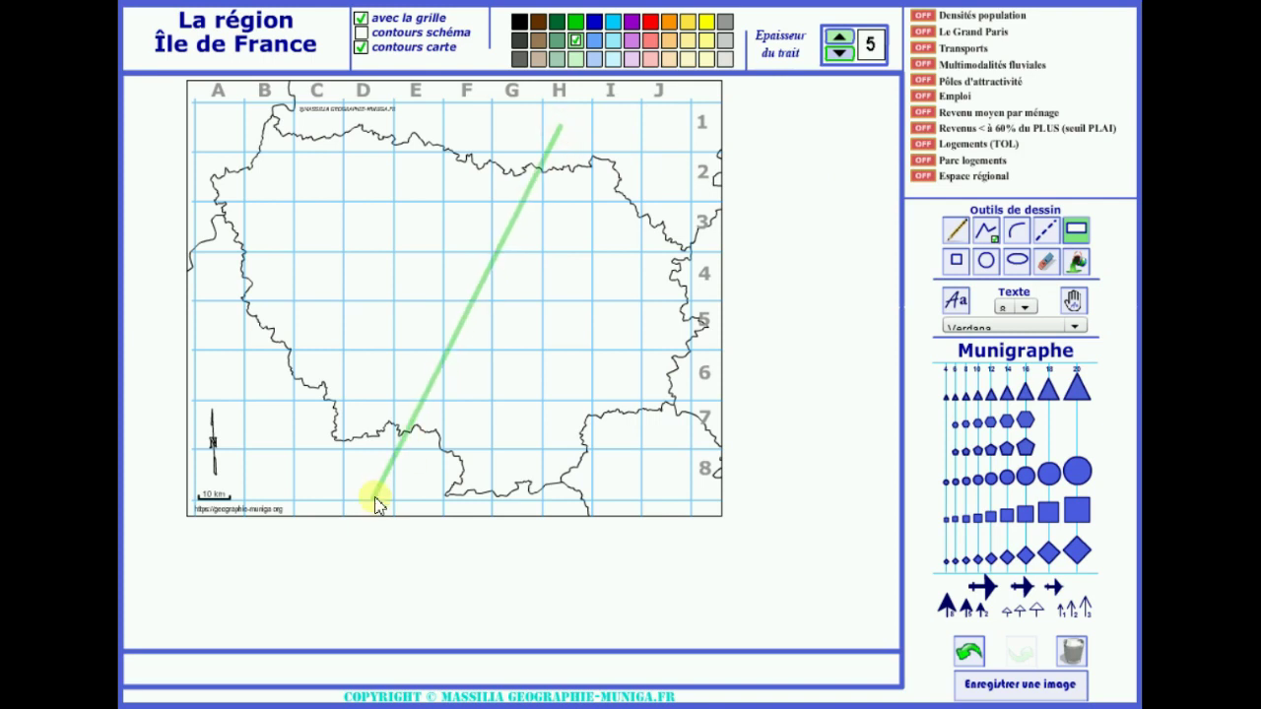
left_click(377, 502)
left_click(1076, 261)
left_click(549, 331)
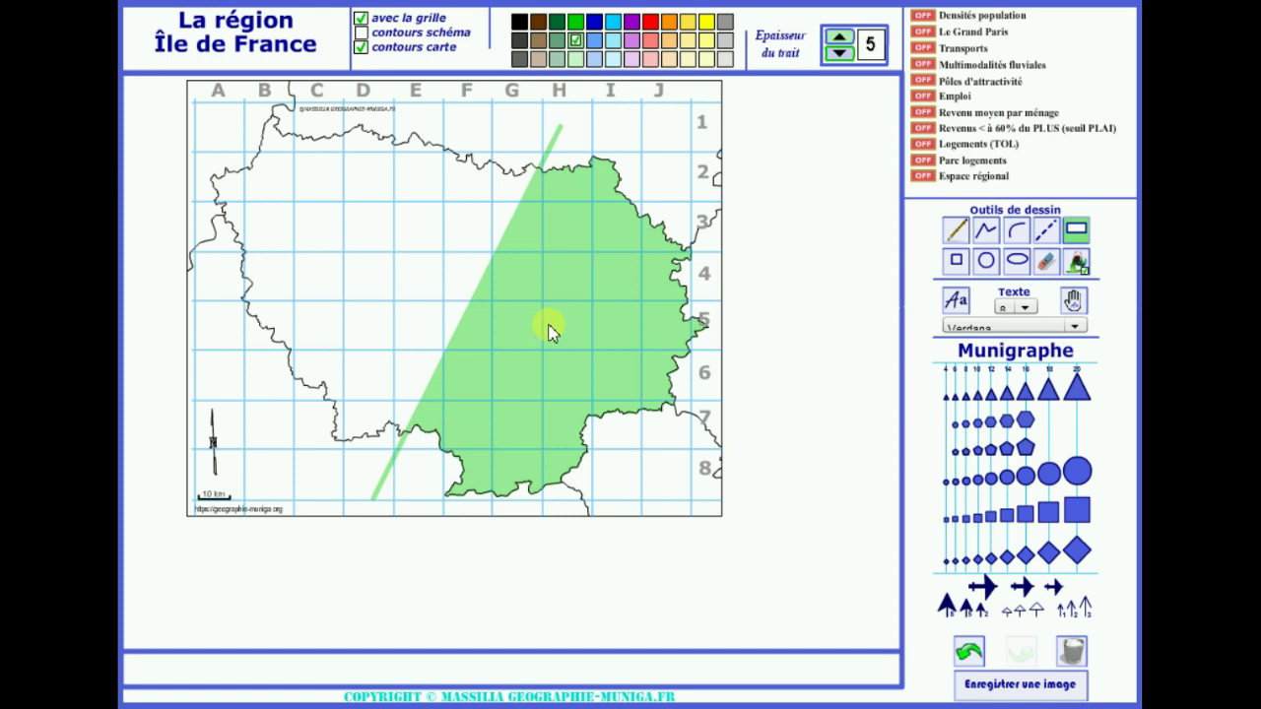
Step: Switch from the map outline back to the schematic outline and fill the western part of the region with light yellow
left_click(361, 33)
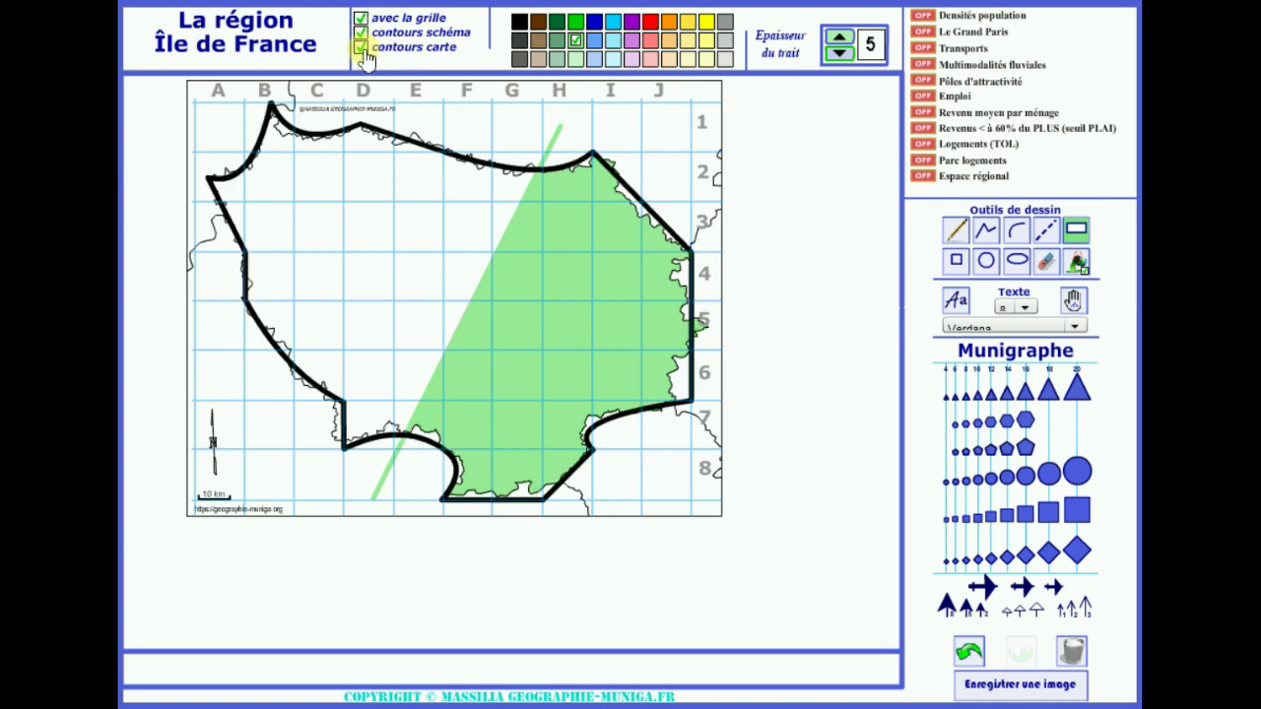
left_click(361, 48)
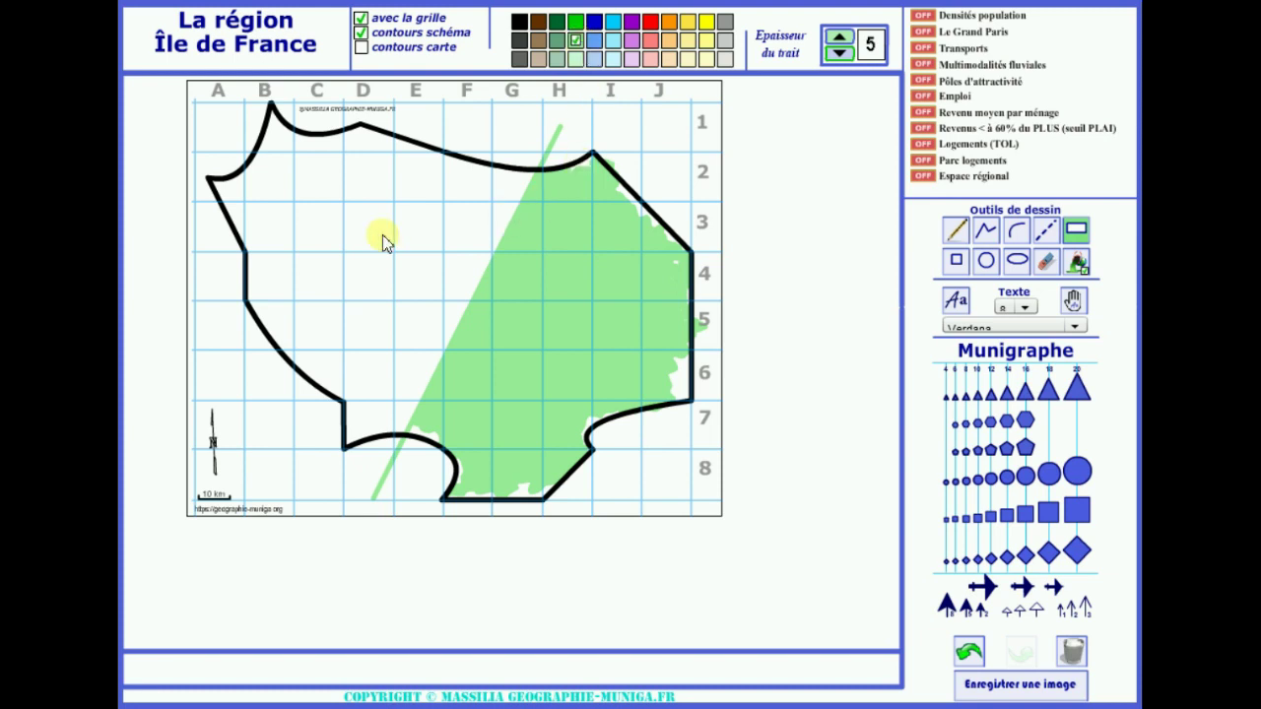
left_click(707, 44)
left_click(397, 261)
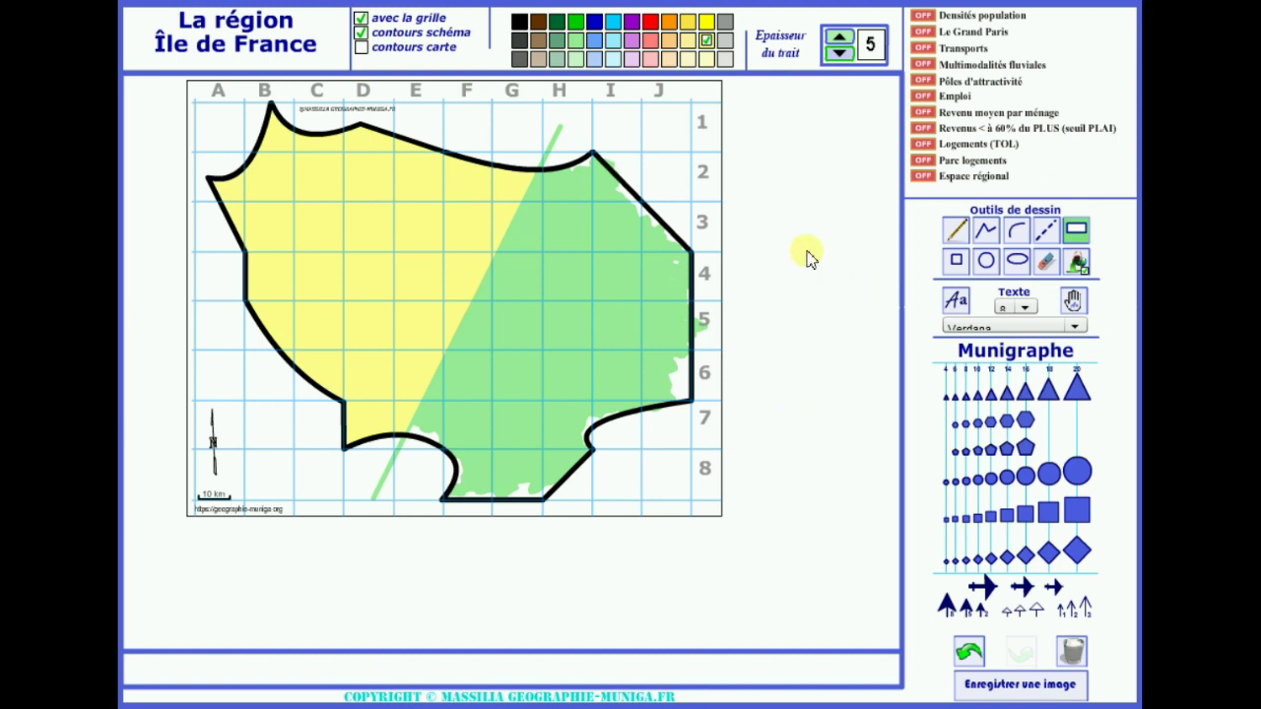
Step: Place a size 20 black circle symbol around cells D3 and E3 and fill it with purple
left_click(519, 21)
left_click(1076, 471)
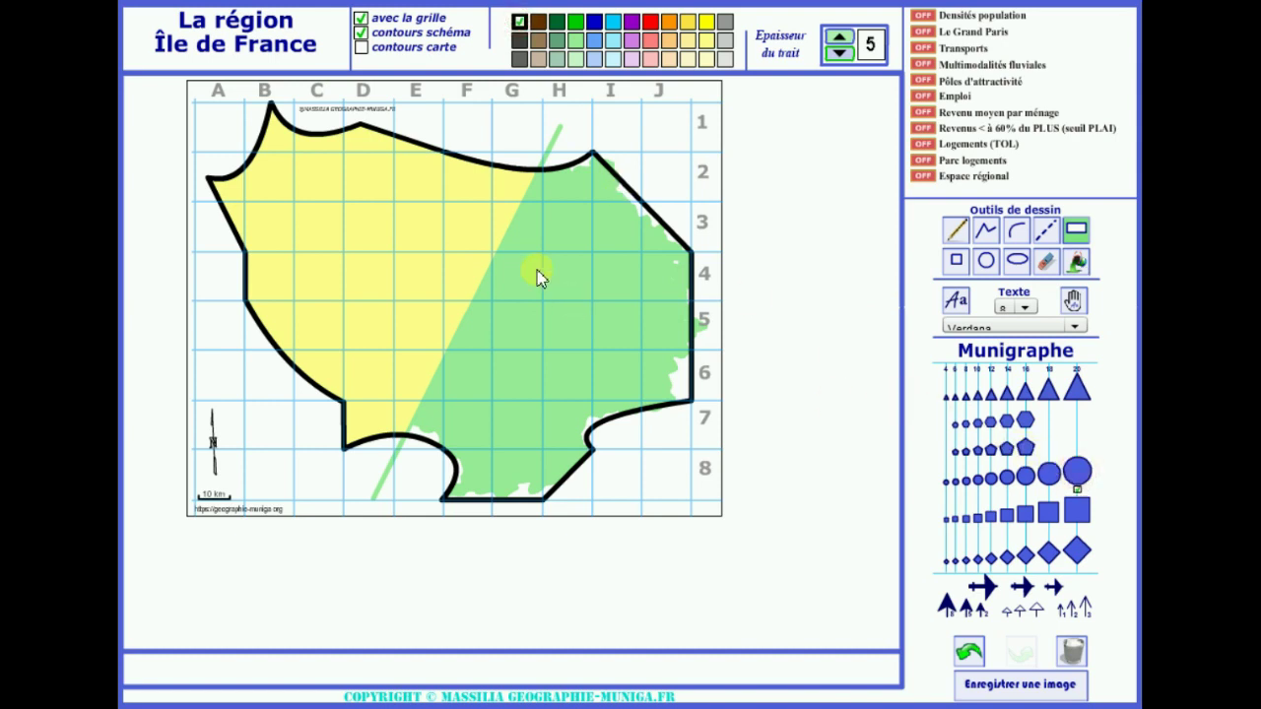
left_click(403, 243)
left_click(631, 21)
left_click(1078, 263)
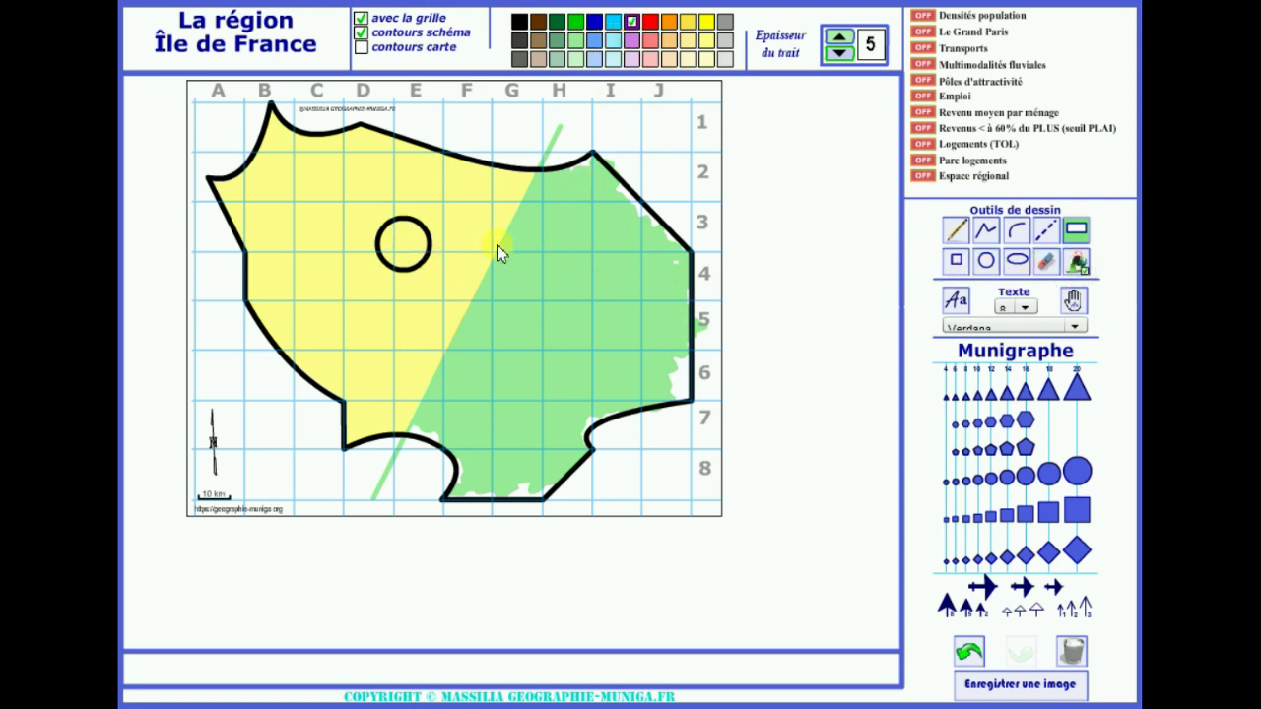
left_click(414, 244)
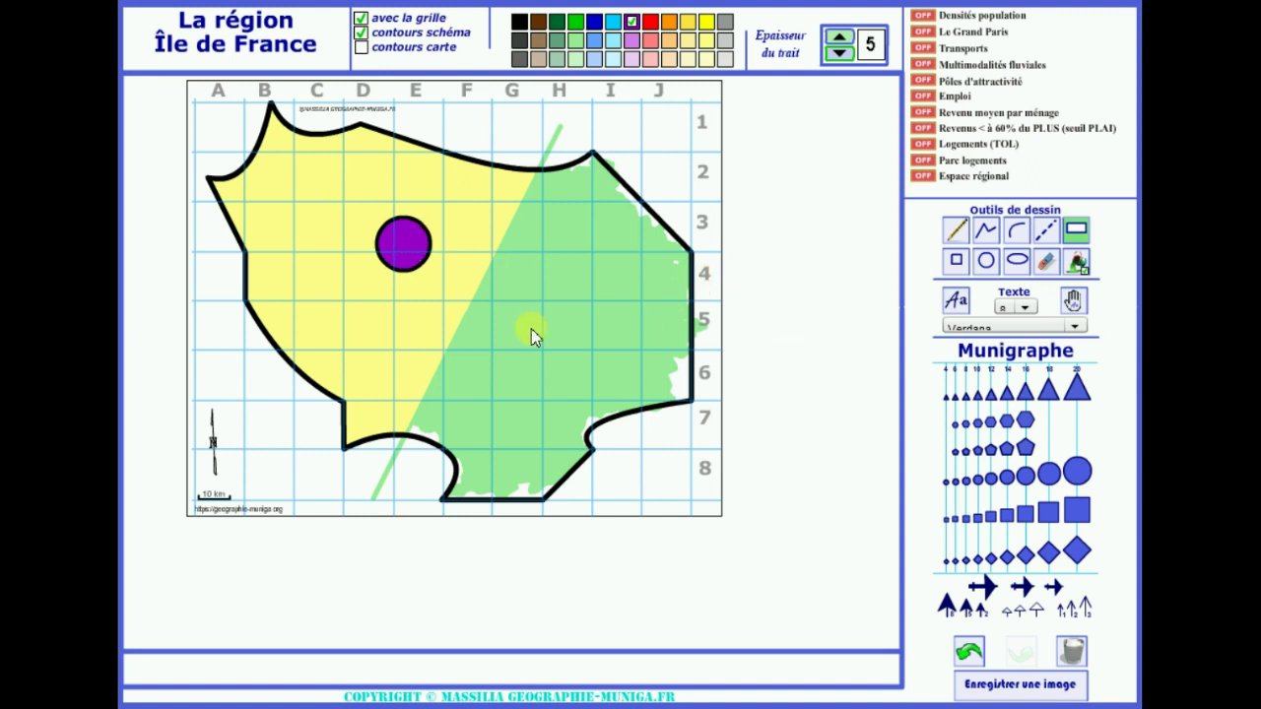
left_click(394, 247)
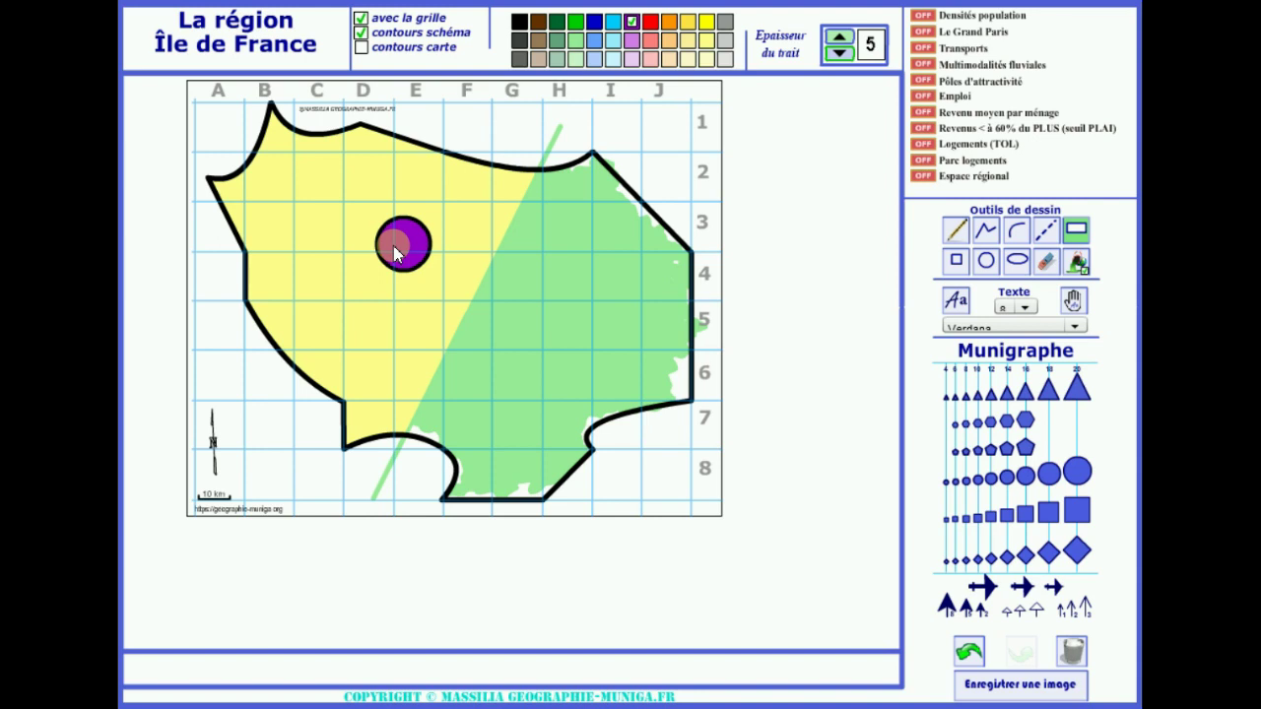
Step: Recolour the eastern area in the palest green and the western area in the palest yellow
left_click(576, 63)
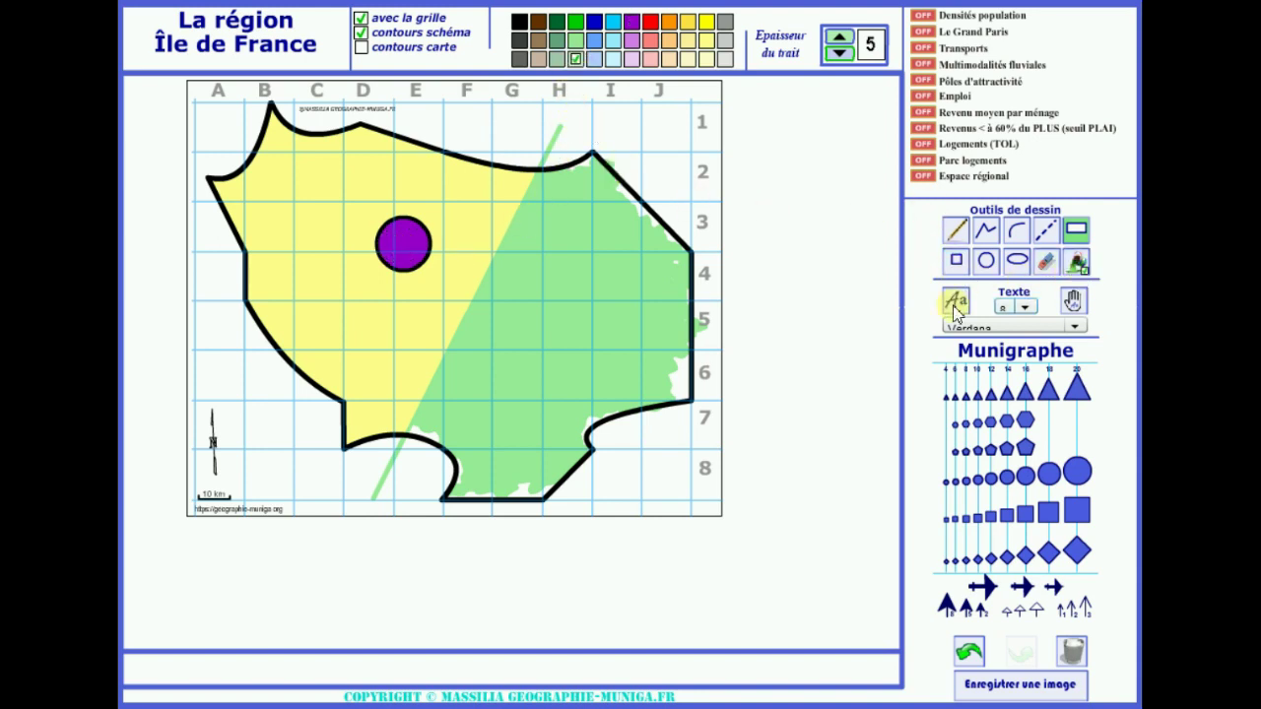
left_click(594, 324)
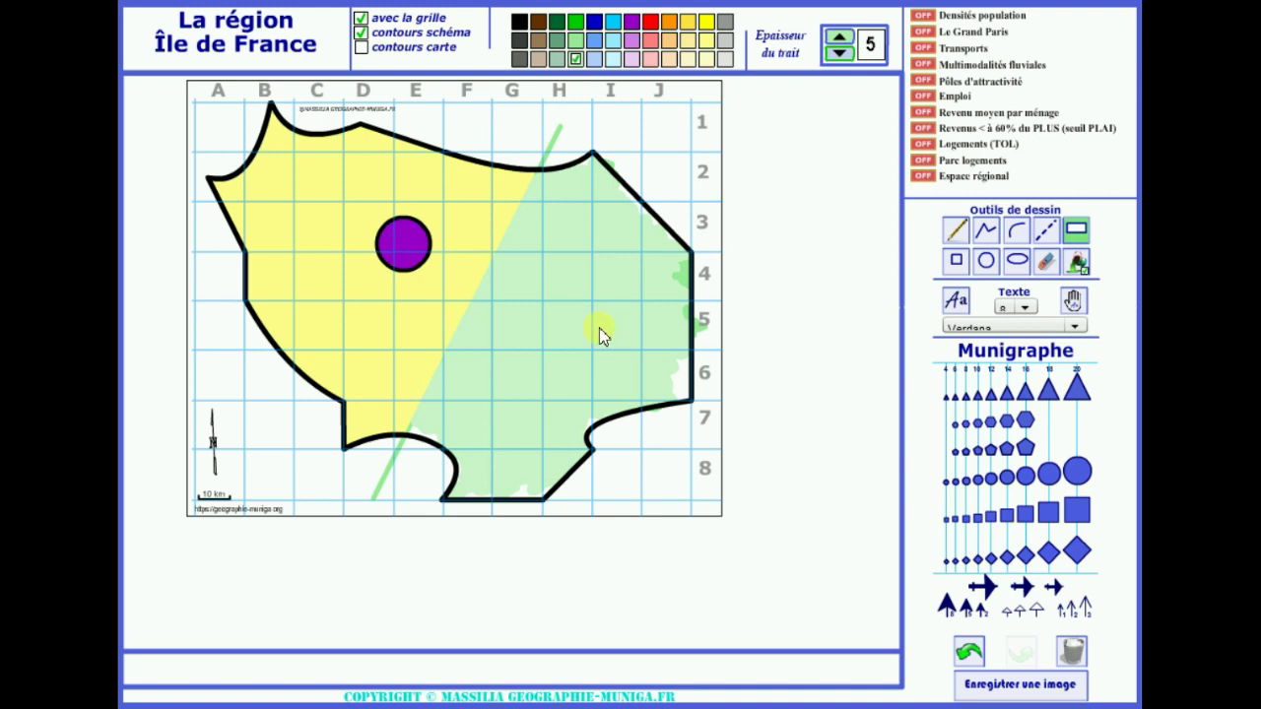
left_click(706, 58)
left_click(411, 196)
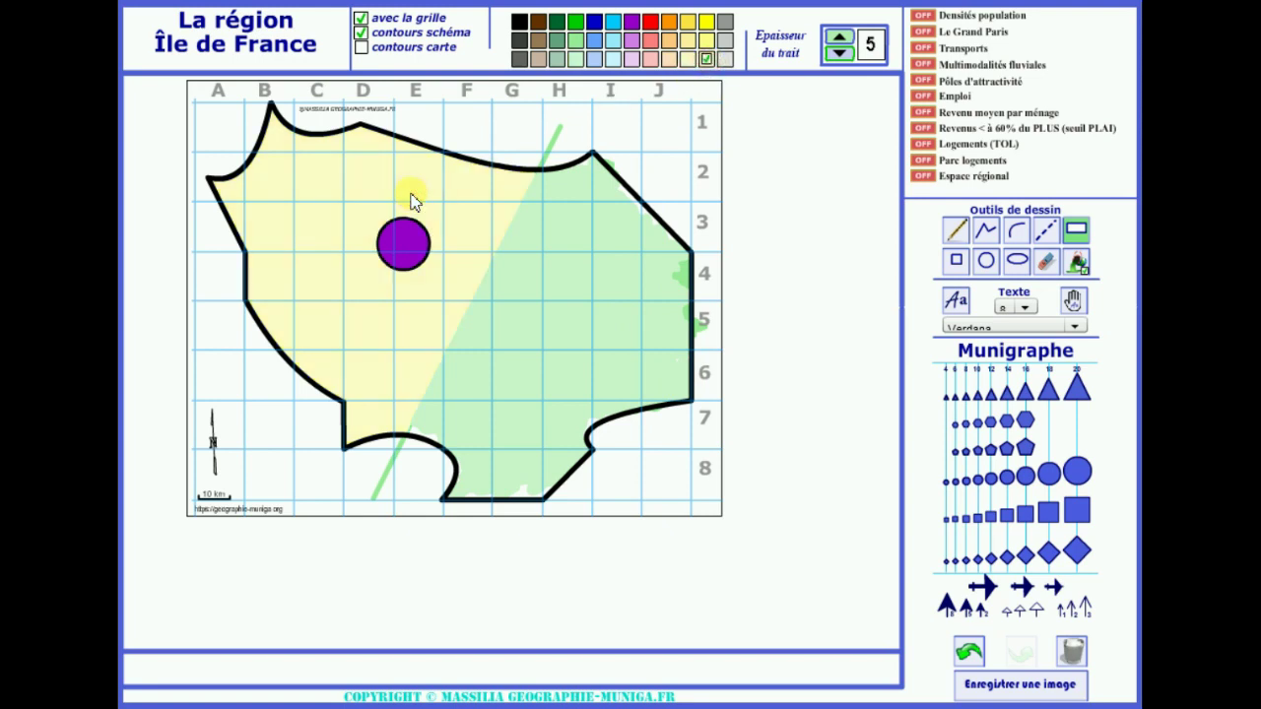
Step: Try the two neighbouring pale orange tints on the western area and return it to the palest yellow
left_click(687, 59)
left_click(386, 168)
left_click(669, 60)
left_click(349, 175)
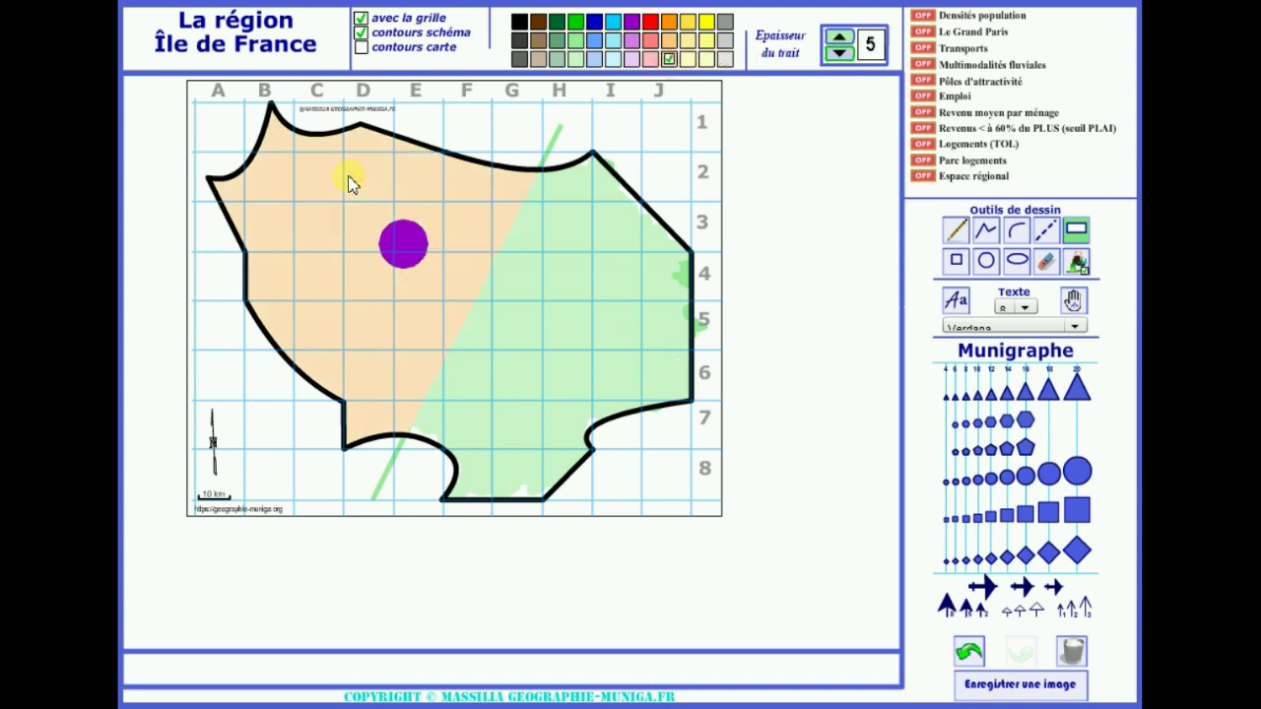
left_click(687, 59)
left_click(706, 59)
left_click(452, 248)
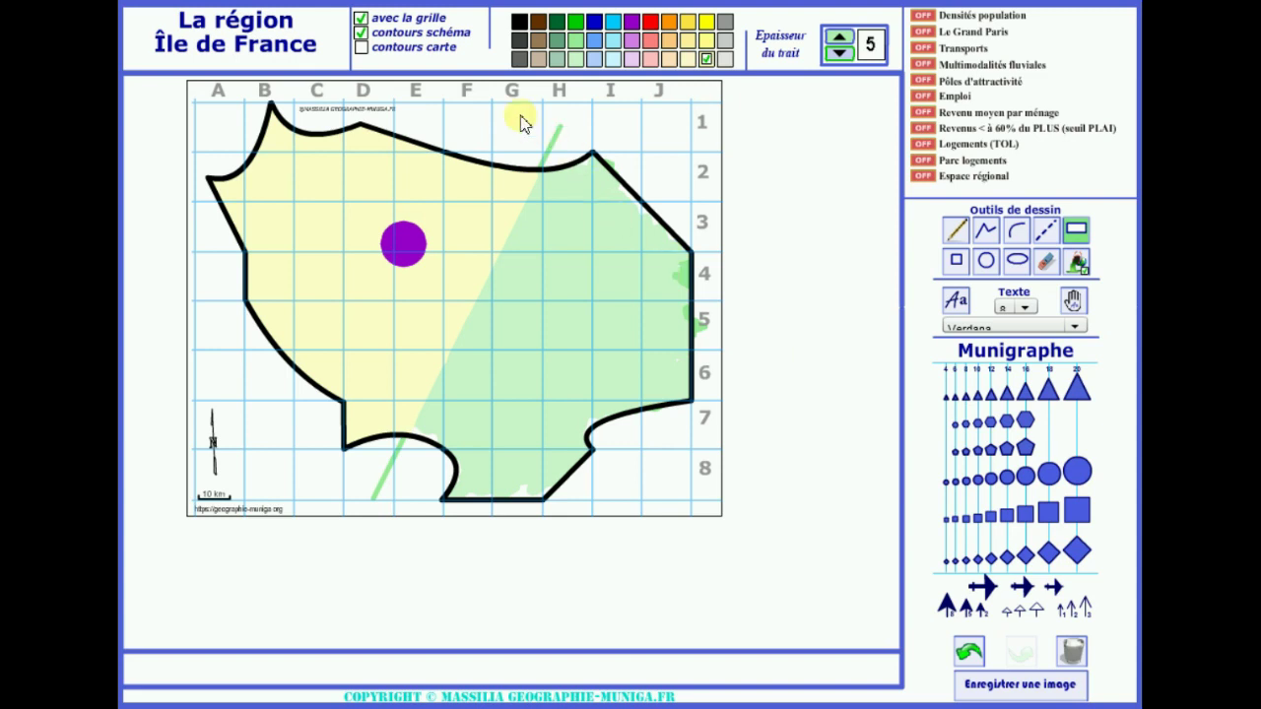
Step: Hide the grid and replace the schematic outline with the detailed map outline
left_click(361, 19)
left_click(360, 31)
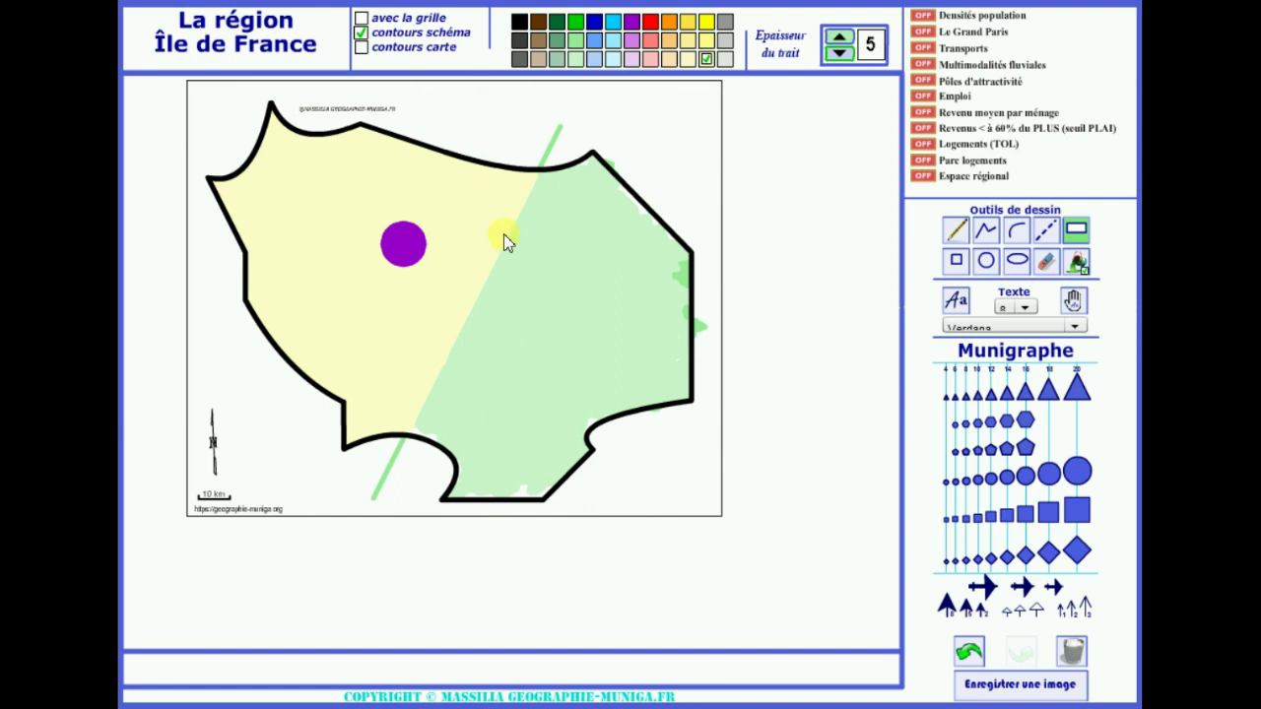
left_click(360, 31)
left_click(361, 46)
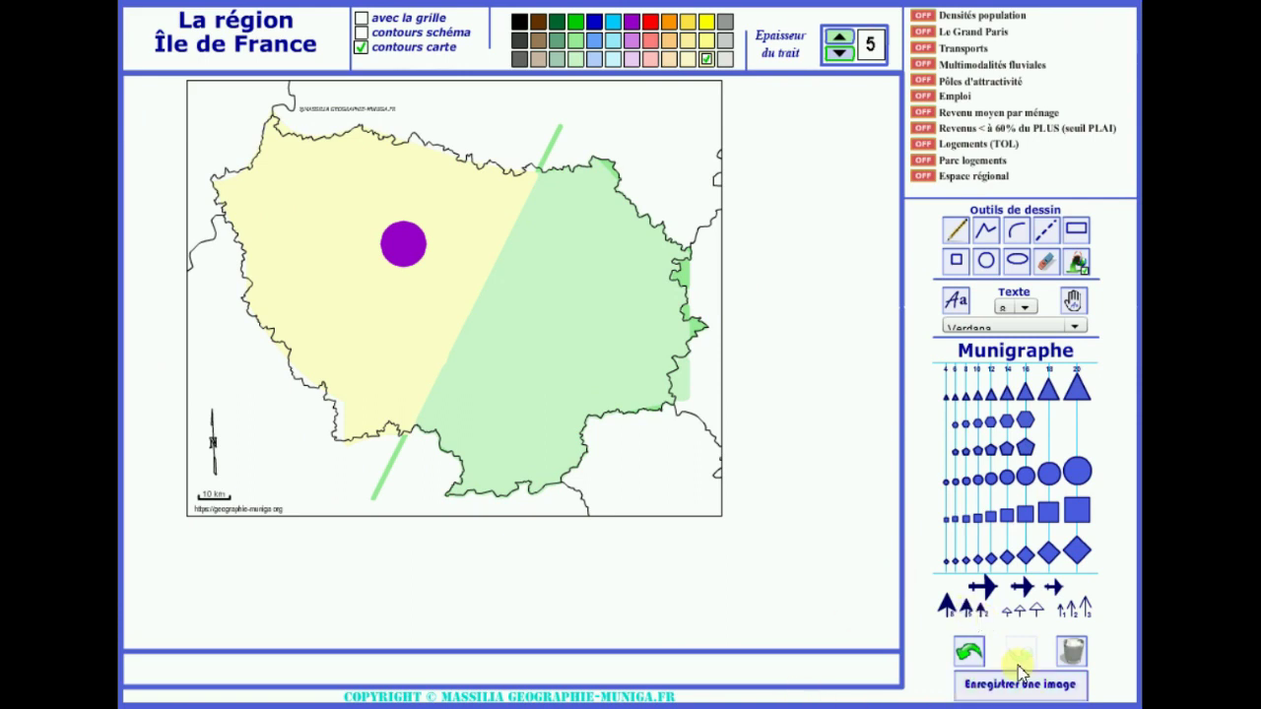
Step: Erase the coloured drawing and overlay the Densités population layer on the map with its grid shown
left_click(1071, 656)
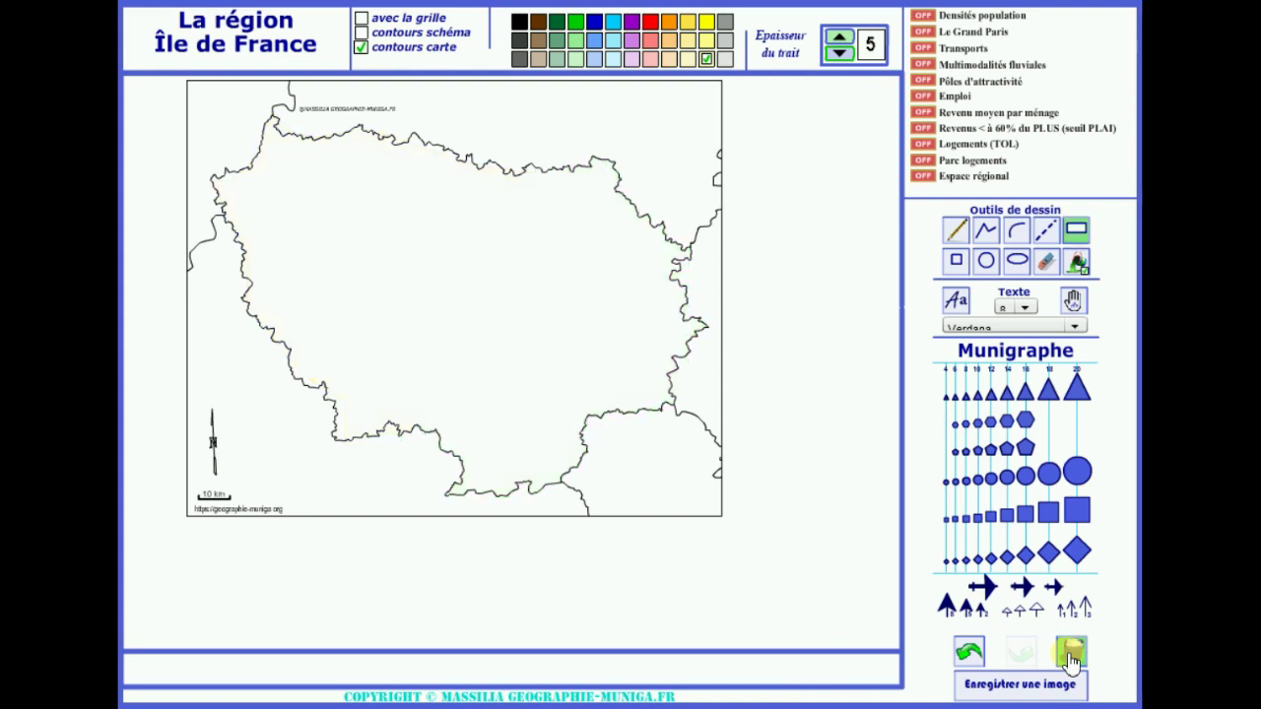
left_click(362, 19)
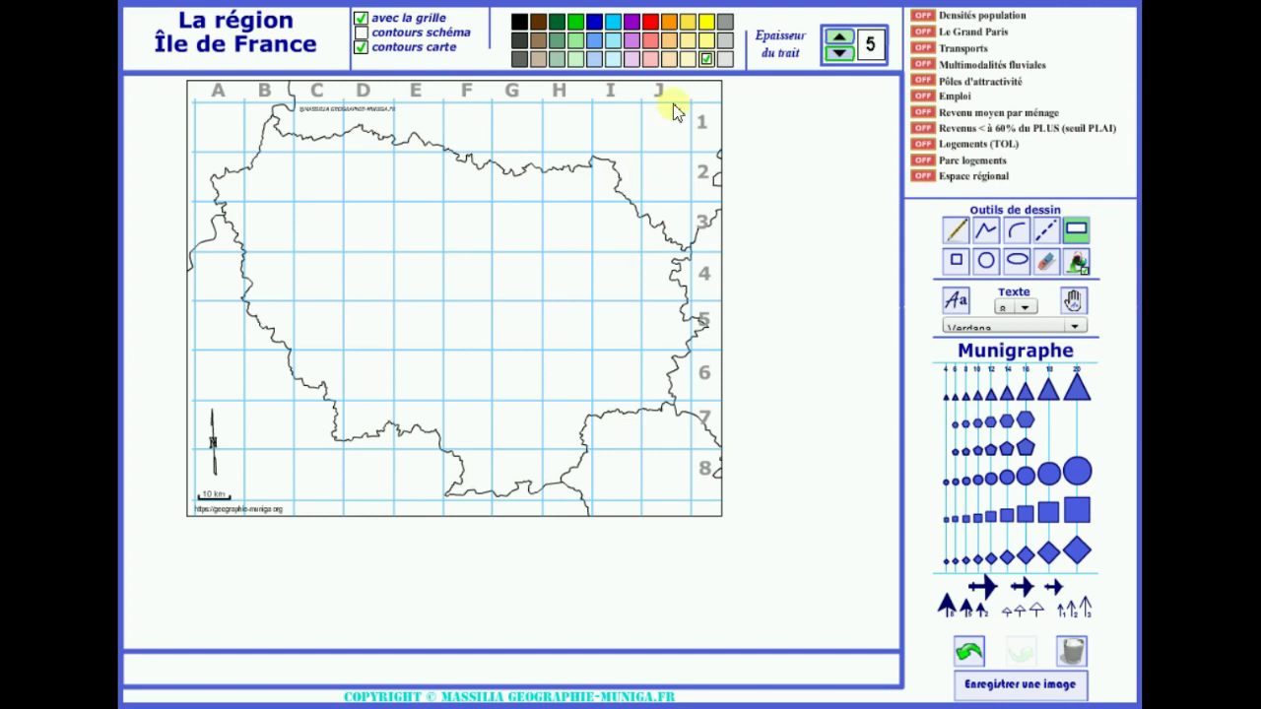
left_click(924, 20)
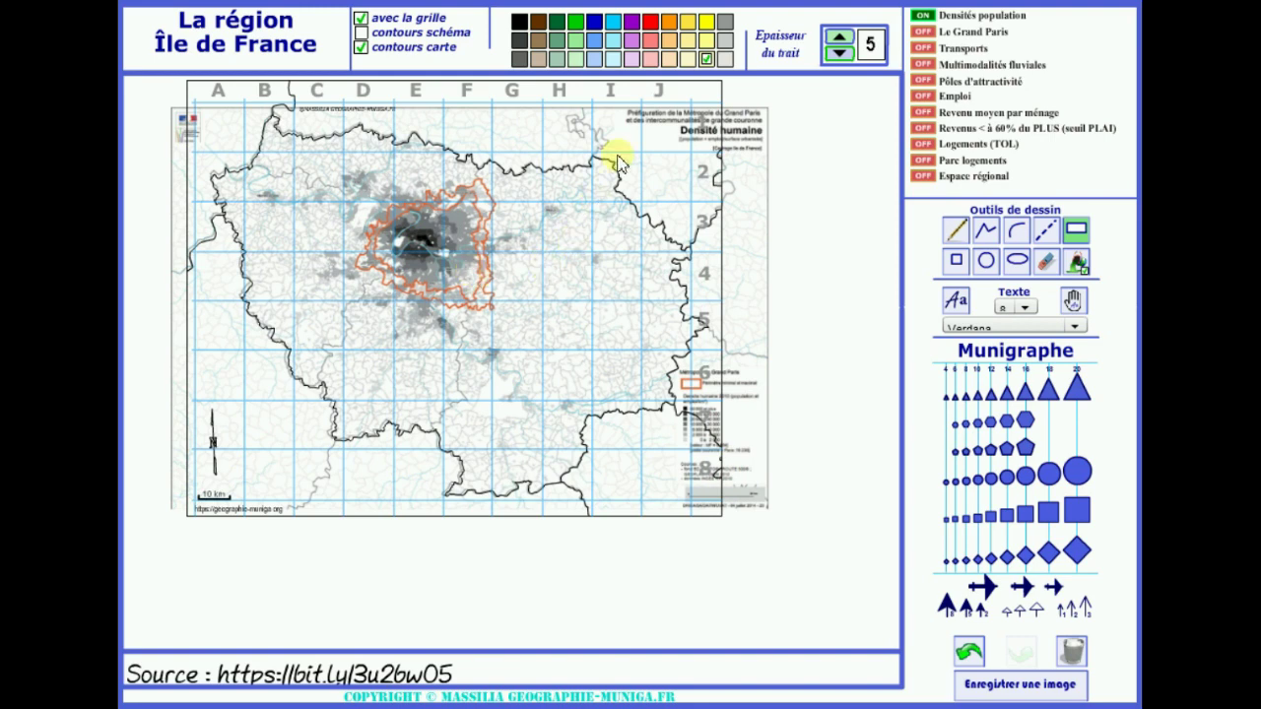
Step: Draw a red freehand outline of thickness 2 around the densely populated area, adding a narrow lobe extending west towards column B
left_click(652, 23)
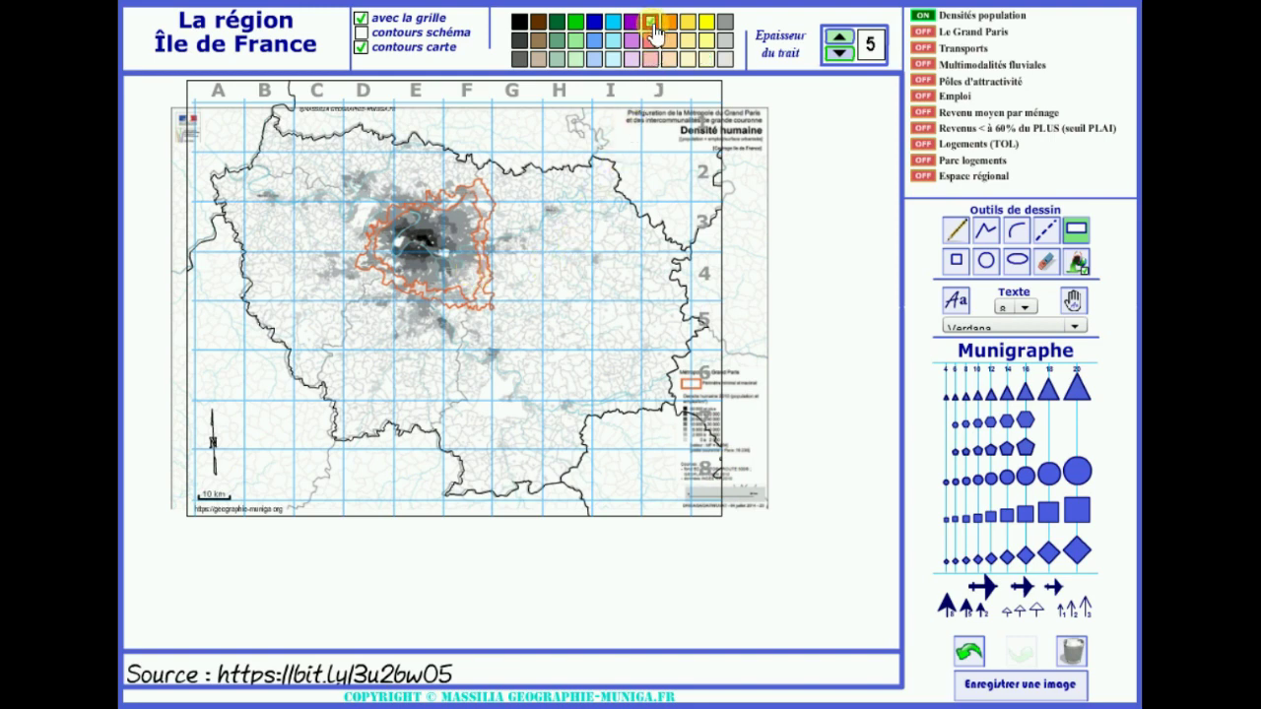
left_click(951, 237)
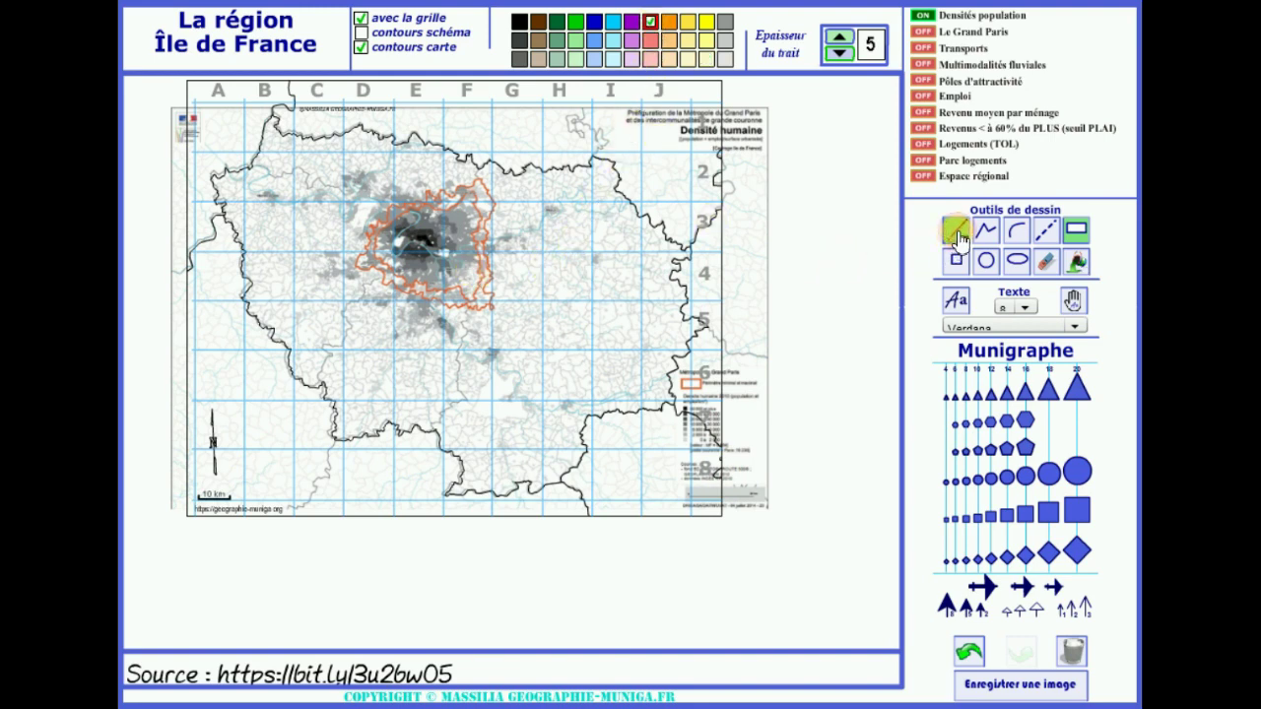
left_click(839, 52)
left_click(839, 52)
left_click(839, 52)
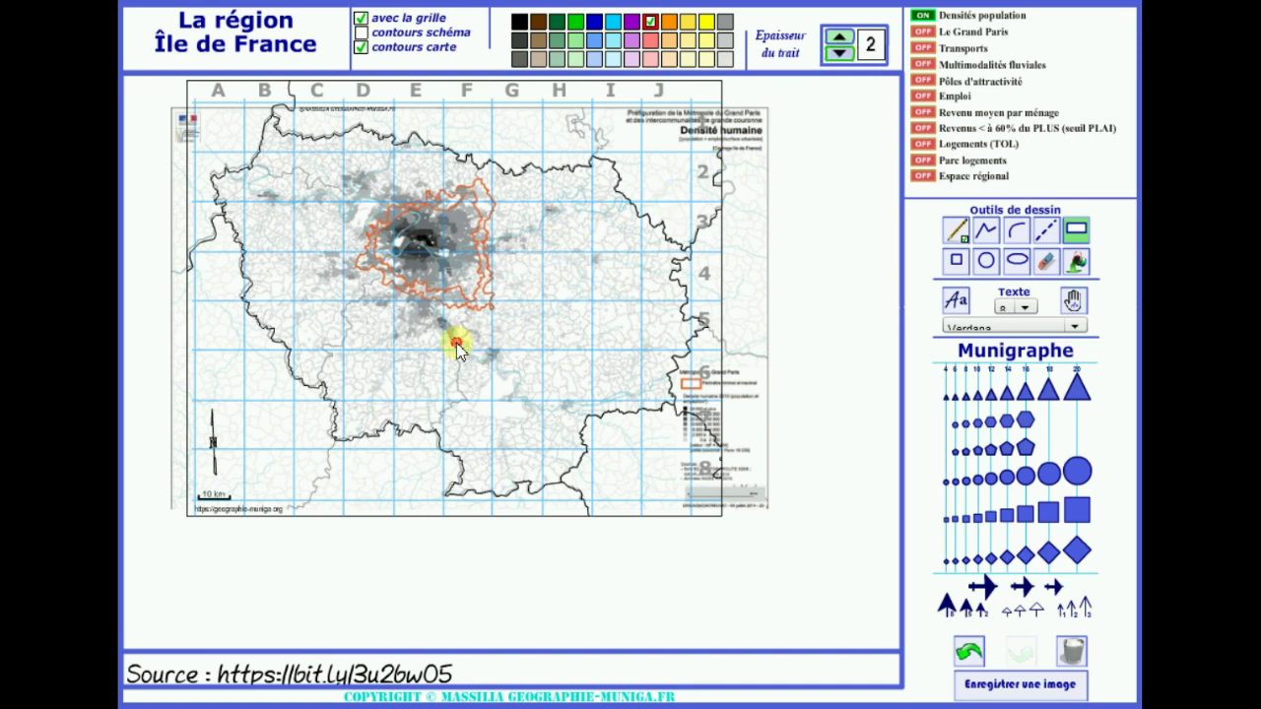
mouse_move(455, 343)
left_mouse_down()
mouse_move(487, 248)
mouse_move(474, 189)
mouse_move(337, 185)
mouse_move(356, 241)
mouse_move(316, 267)
mouse_move(402, 301)
mouse_move(396, 329)
mouse_move(451, 340)
left_mouse_up()
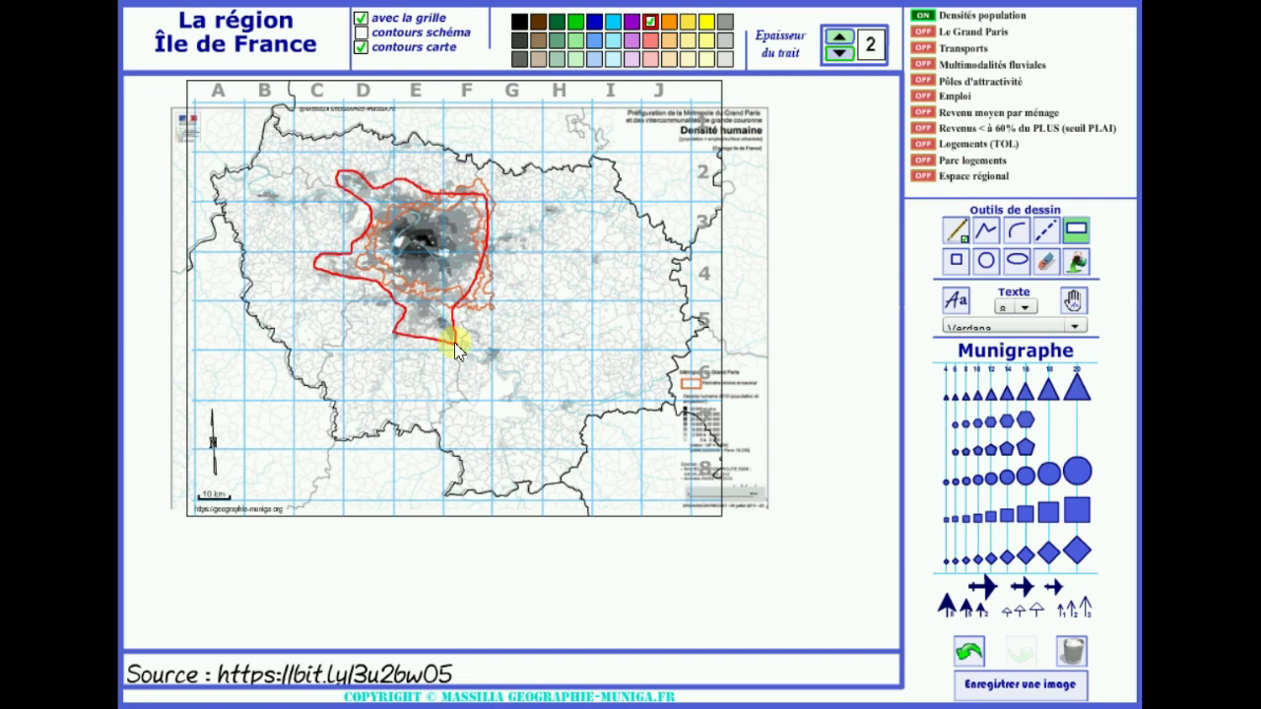
mouse_move(322, 186)
left_mouse_down()
mouse_move(273, 191)
mouse_move(365, 218)
left_mouse_up()
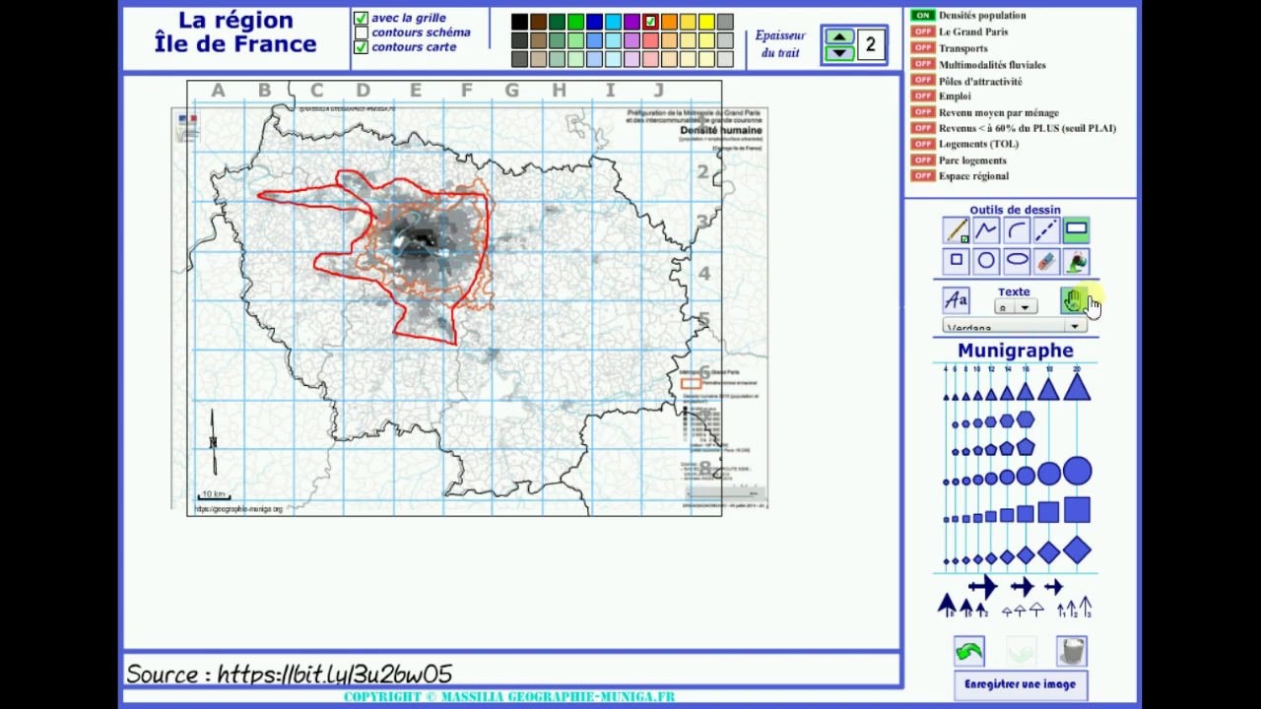
Step: Fill the outlined dense area and its western lobe in red
left_click(1078, 264)
left_click(340, 191)
left_click(384, 203)
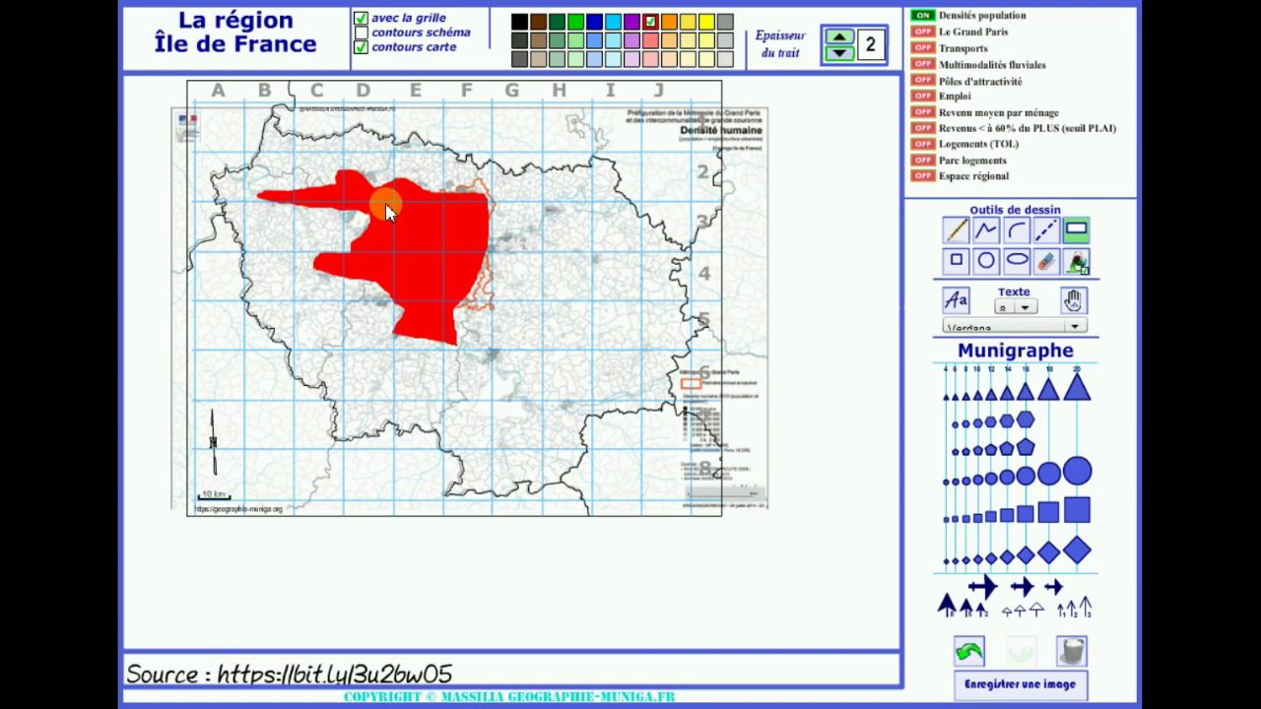
Step: Replace the detailed map outline with the schematic outline and erase the red drawing
left_click(361, 45)
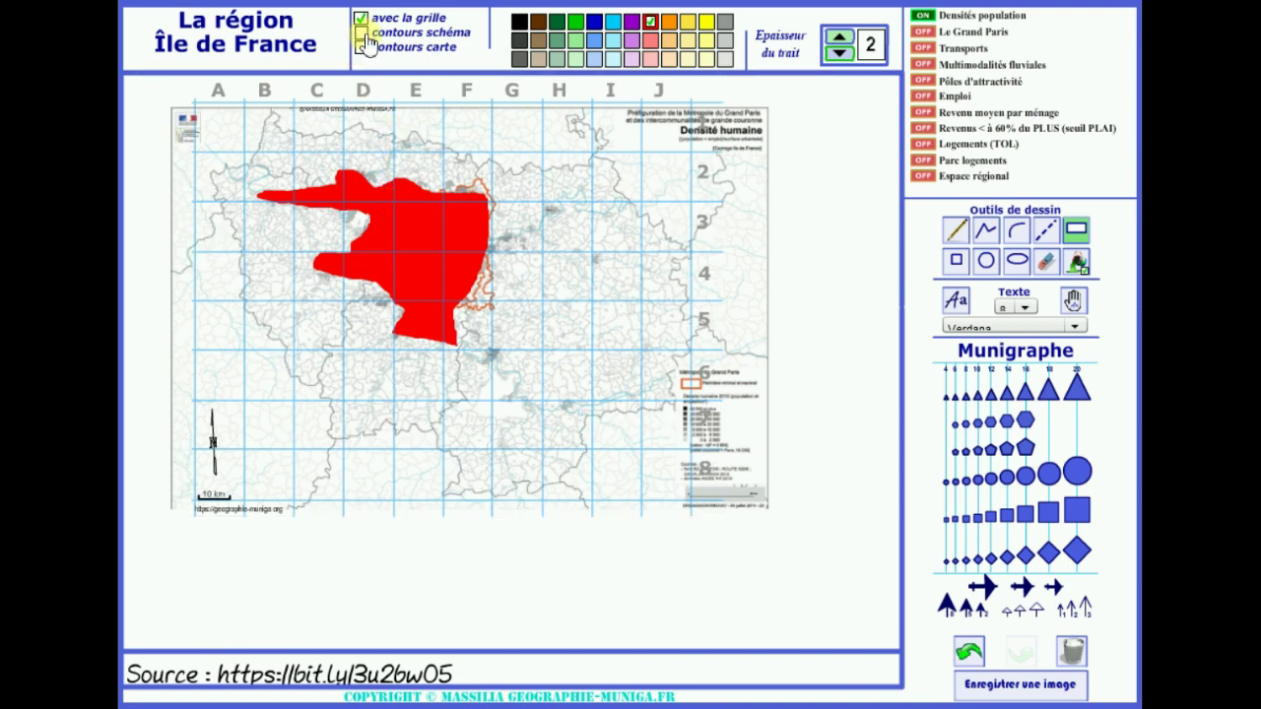
left_click(361, 33)
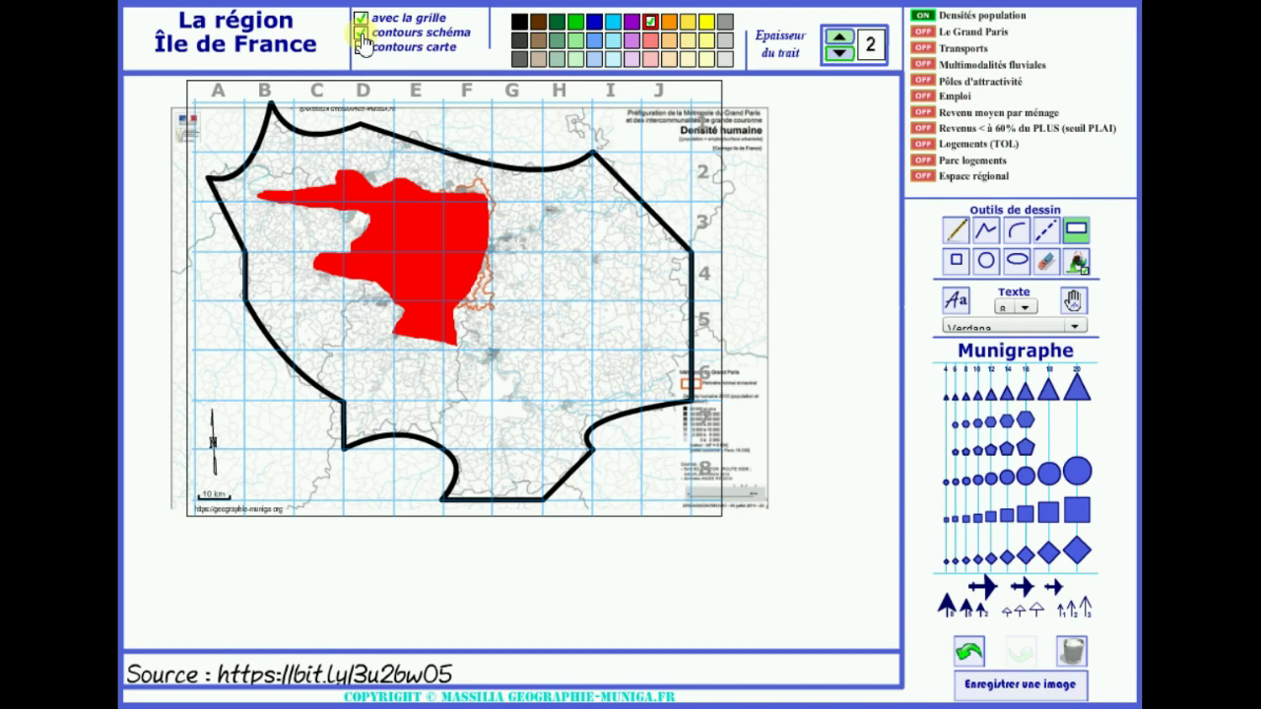
left_click(1071, 653)
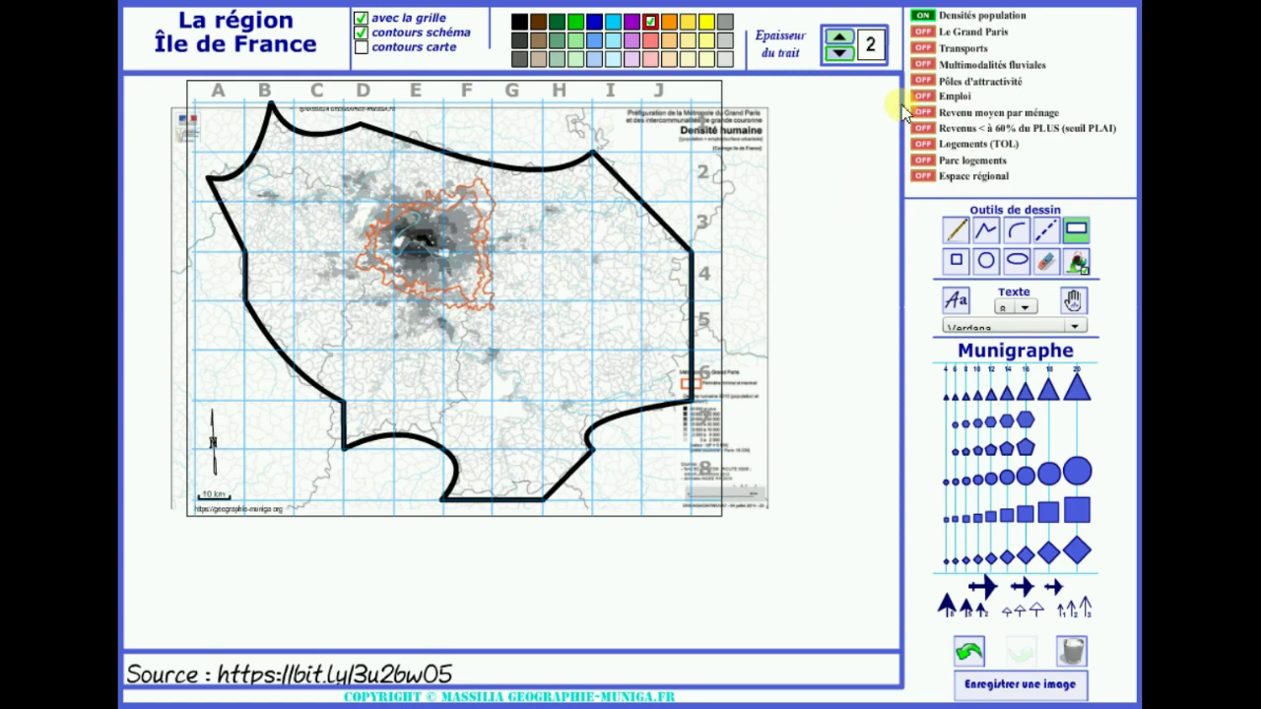
Step: Show the thematic layers one by one from Le Grand Paris to Revenu moyen par ménage, ending on Revenus < à 60% du PLUS (seuil PLAI)
left_click(923, 32)
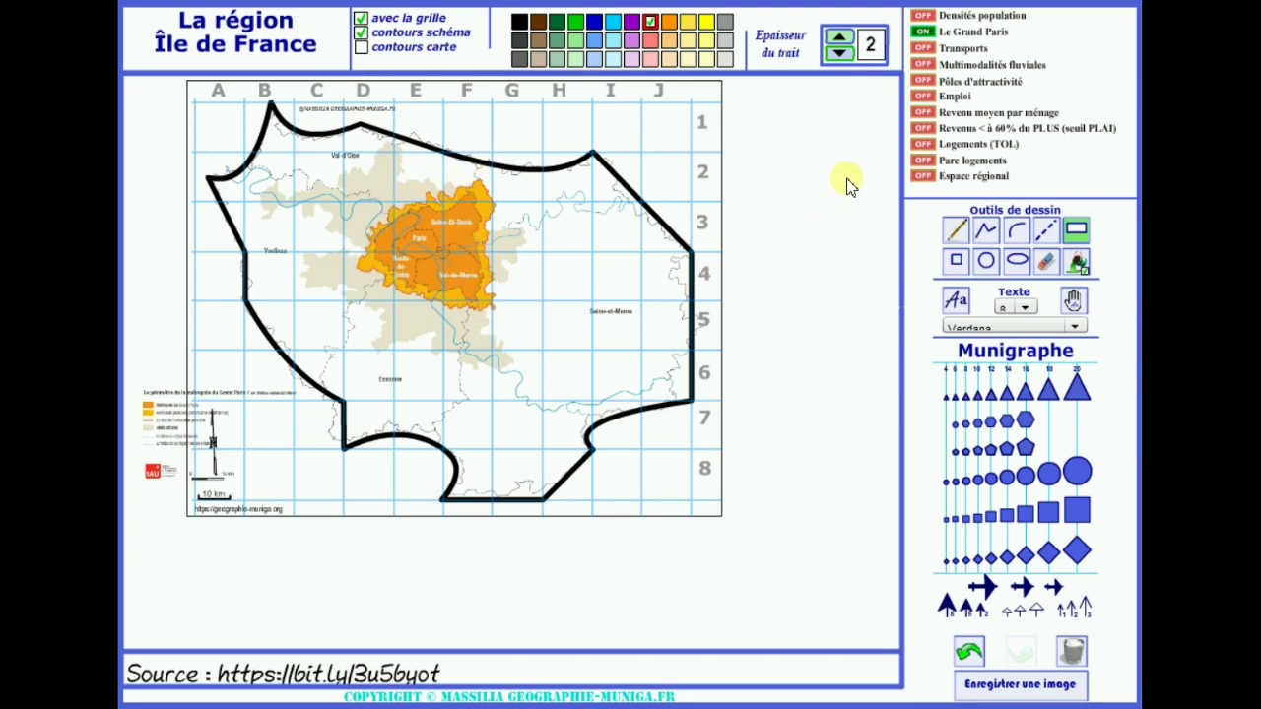
left_click(922, 47)
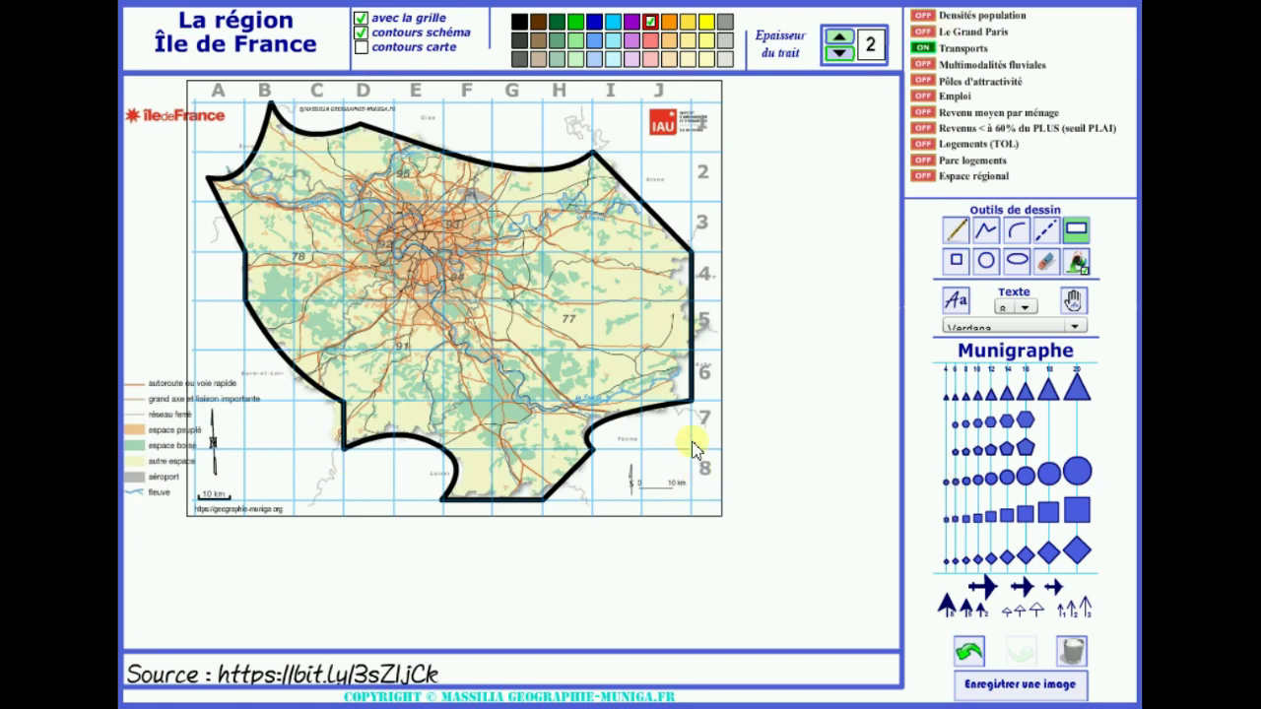
left_click(926, 65)
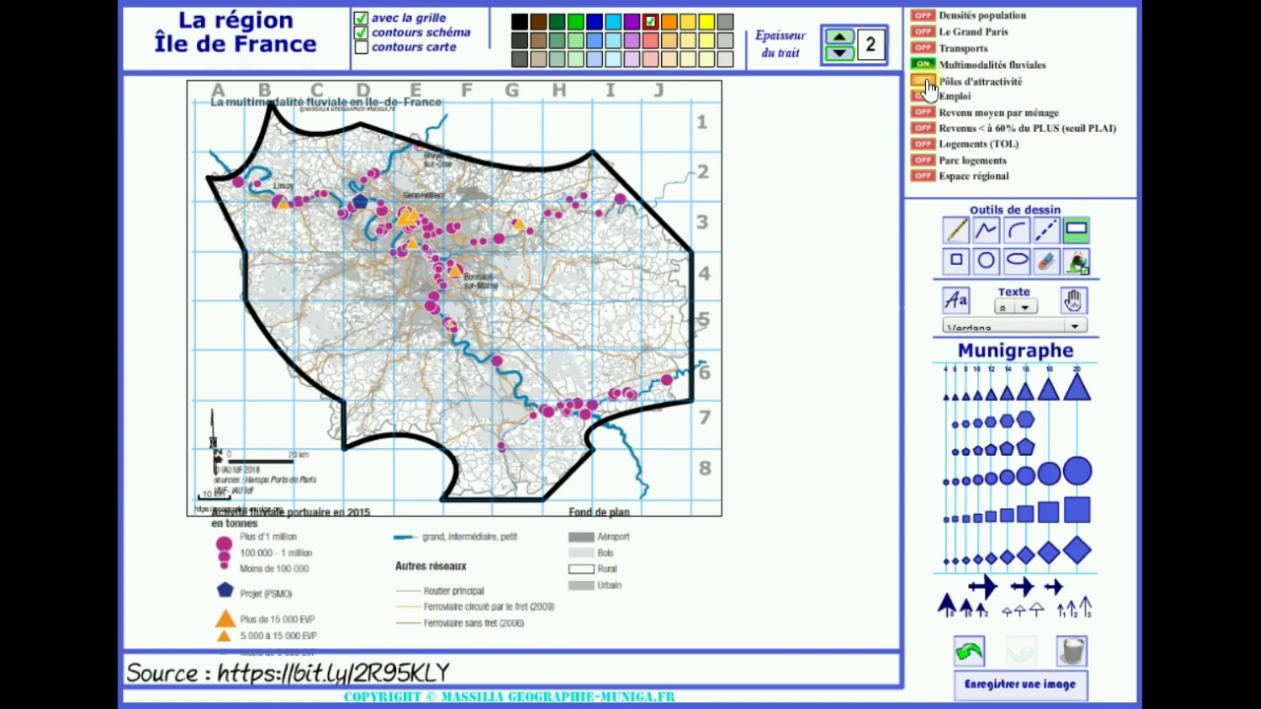
left_click(925, 82)
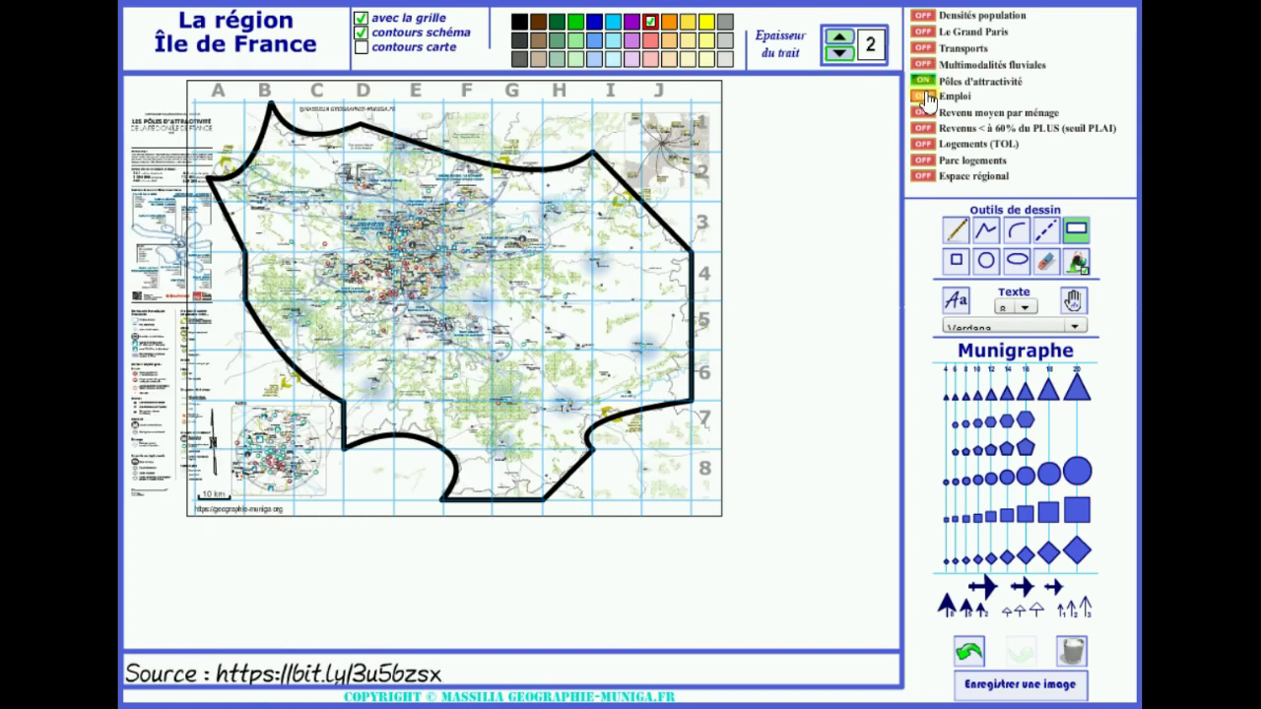
left_click(923, 97)
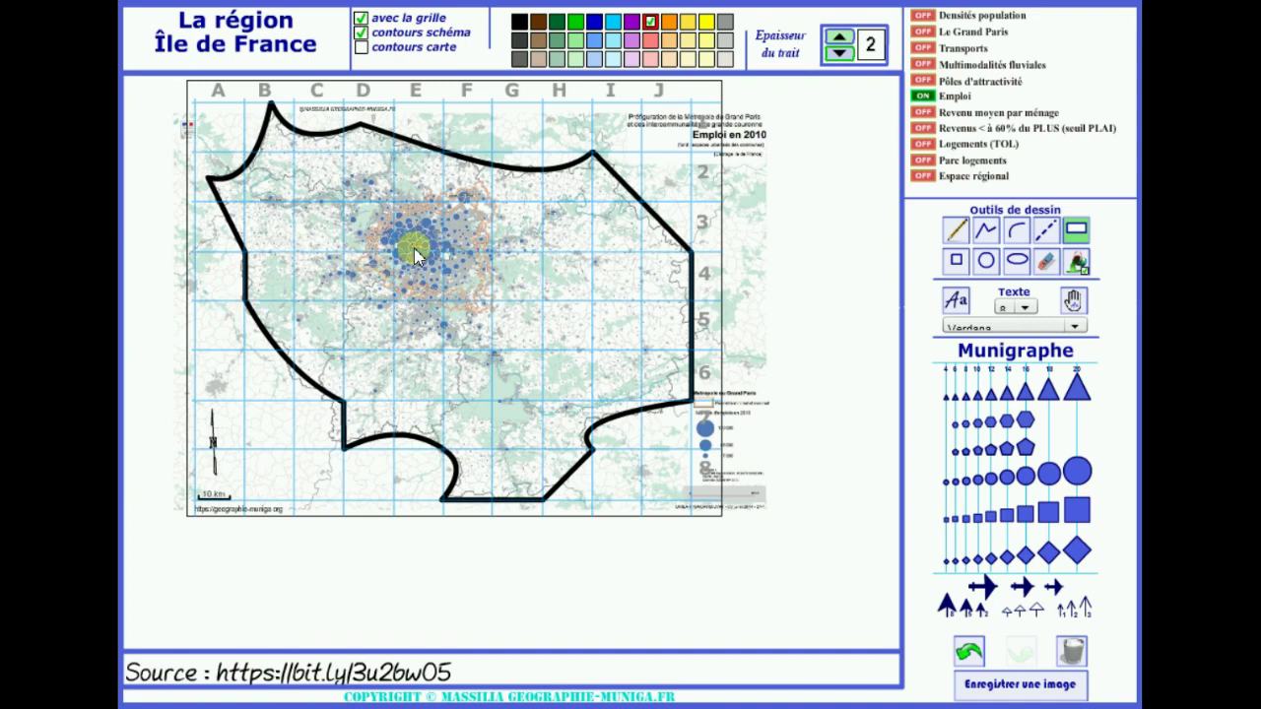
left_click(923, 113)
left_click(924, 129)
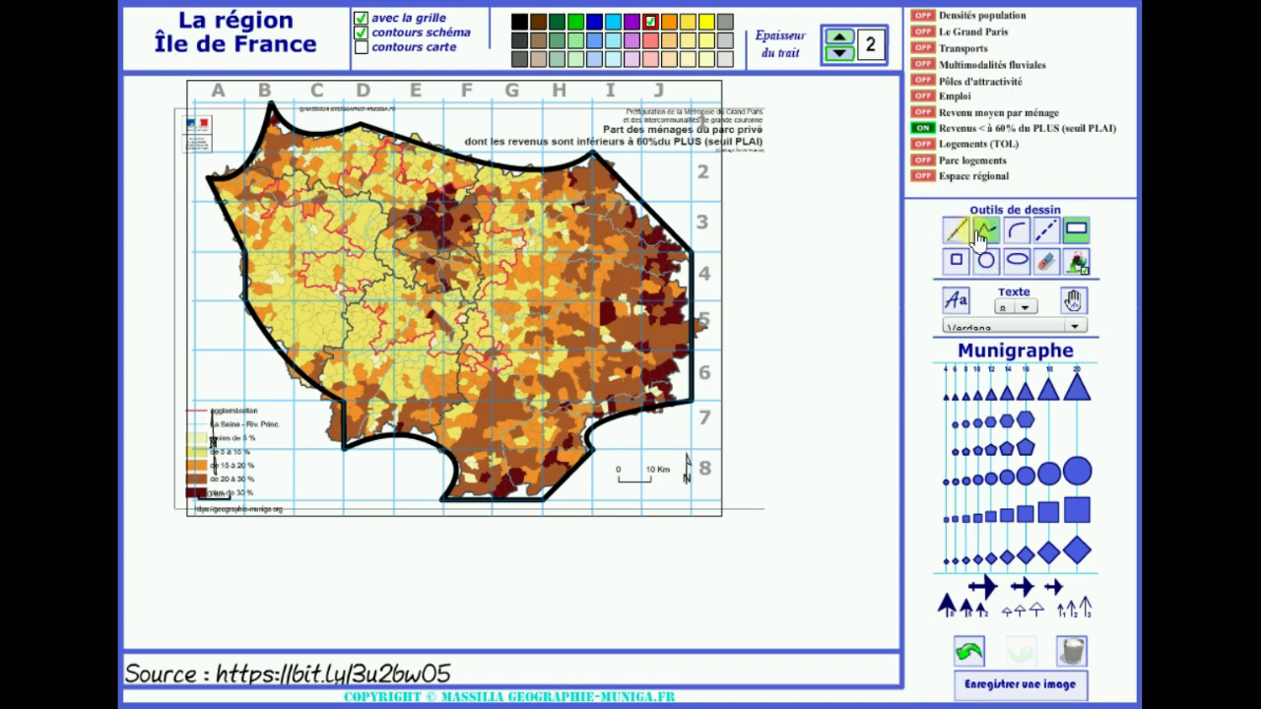
Step: Draw a red freehand line of thickness 4 from the northern outline in column H down to the southern outline near F8
left_click(839, 39)
left_click(840, 40)
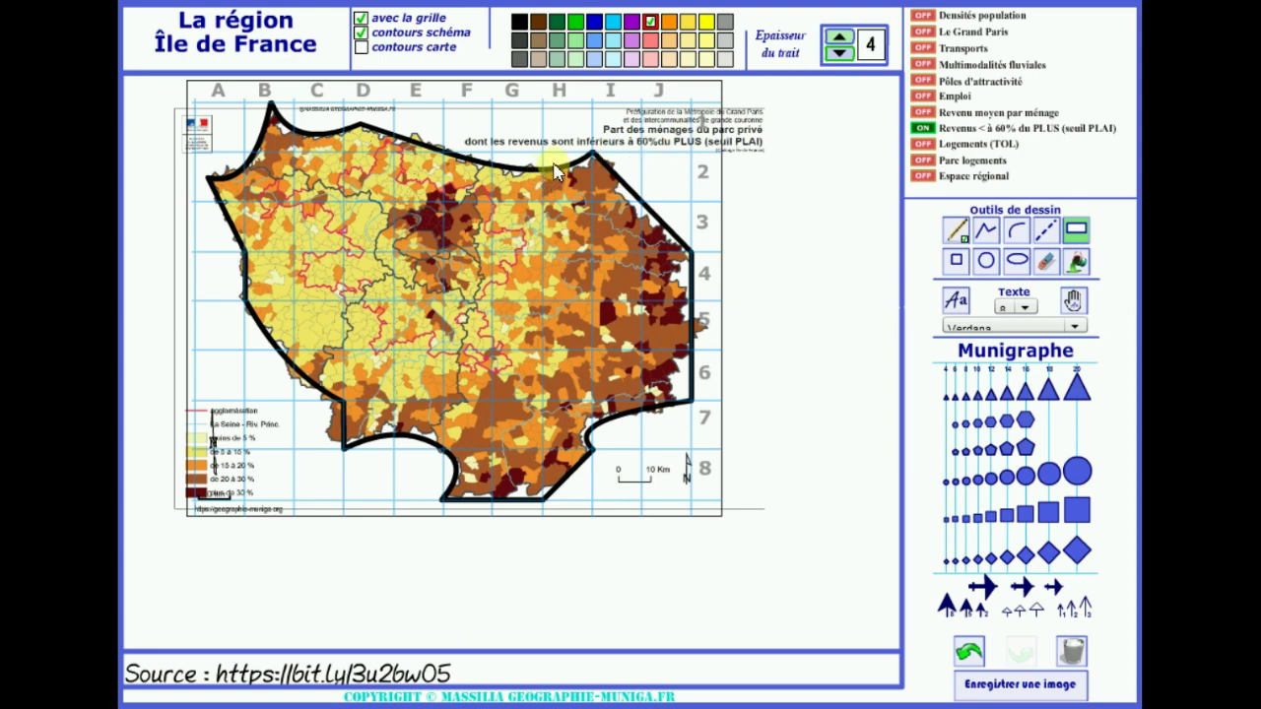
mouse_move(555, 167)
left_mouse_down()
mouse_move(582, 198)
mouse_move(596, 262)
mouse_move(589, 343)
left_mouse_up()
left_click_drag(558, 389, 439, 495)
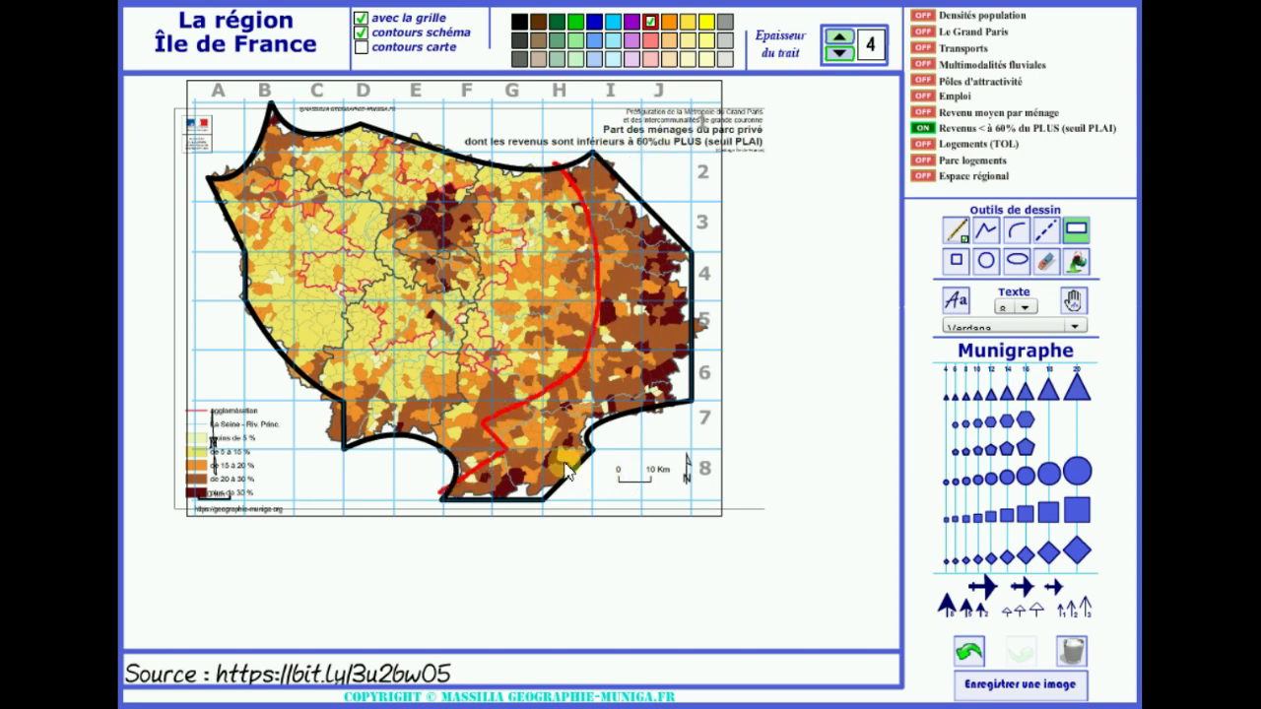
Step: Fill the area between the red line and the eastern outline in bright green
left_click(961, 299)
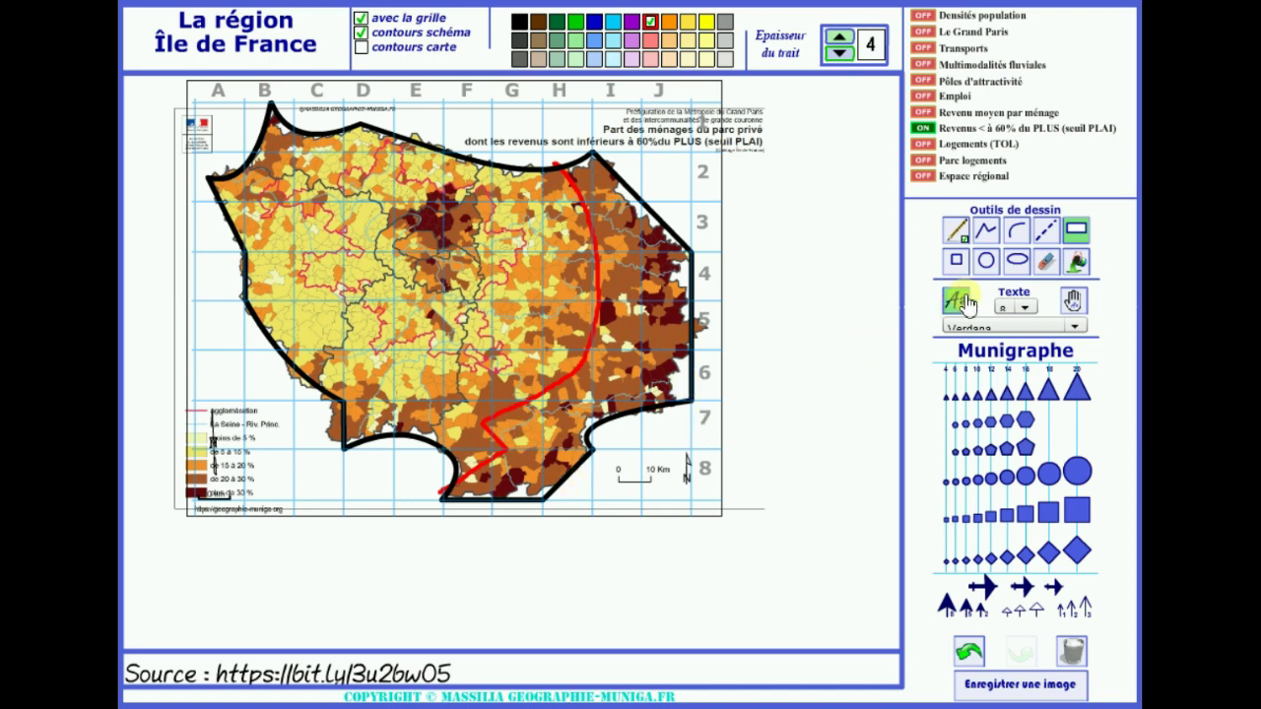
left_click(1077, 261)
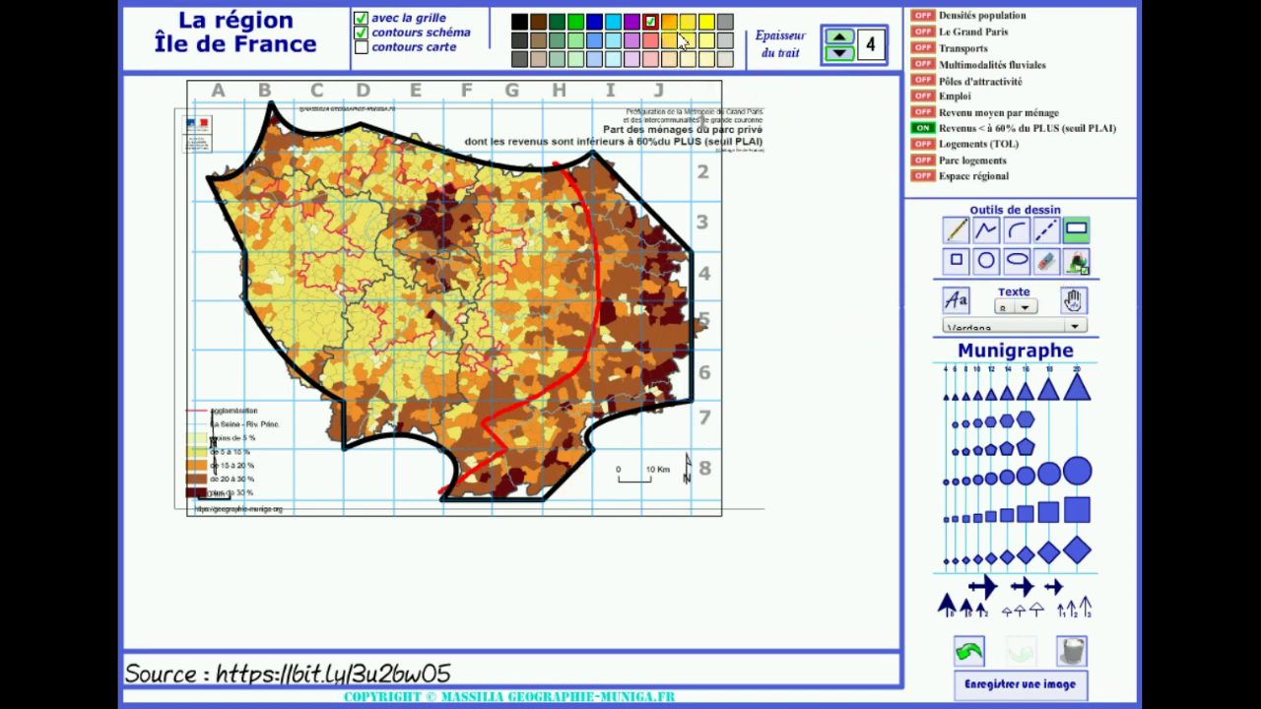
left_click(577, 28)
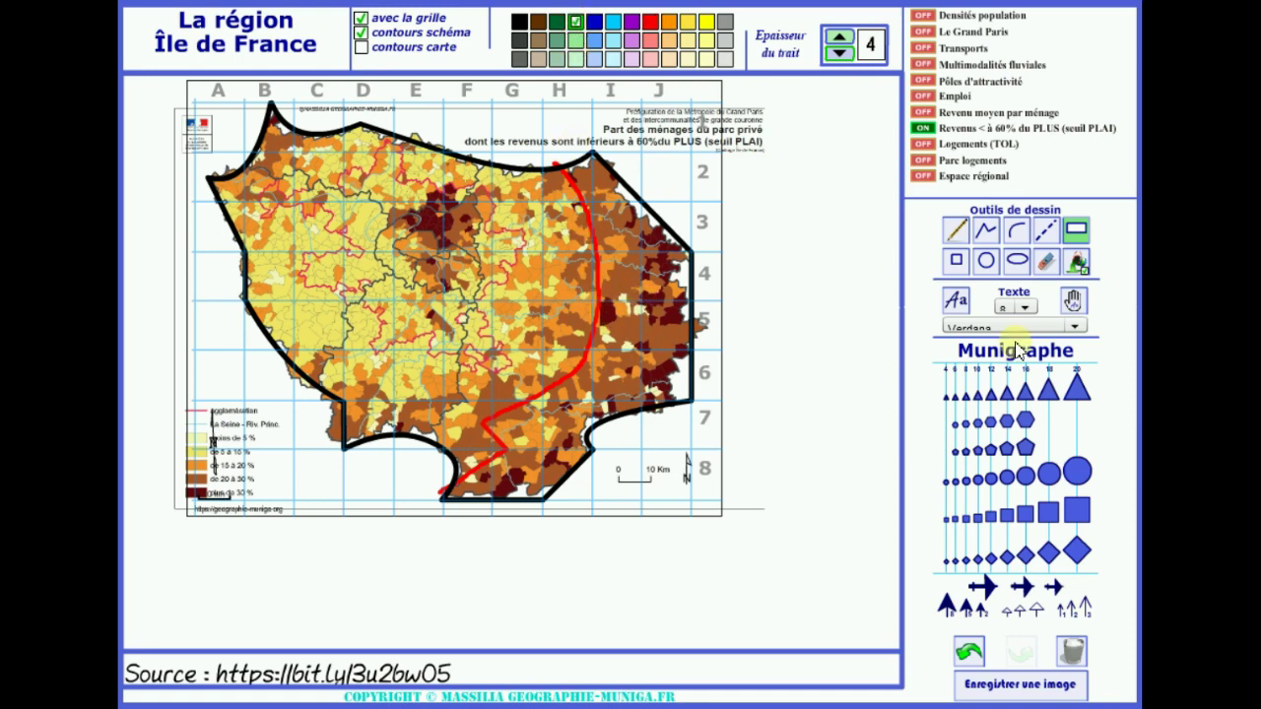
left_click(614, 278)
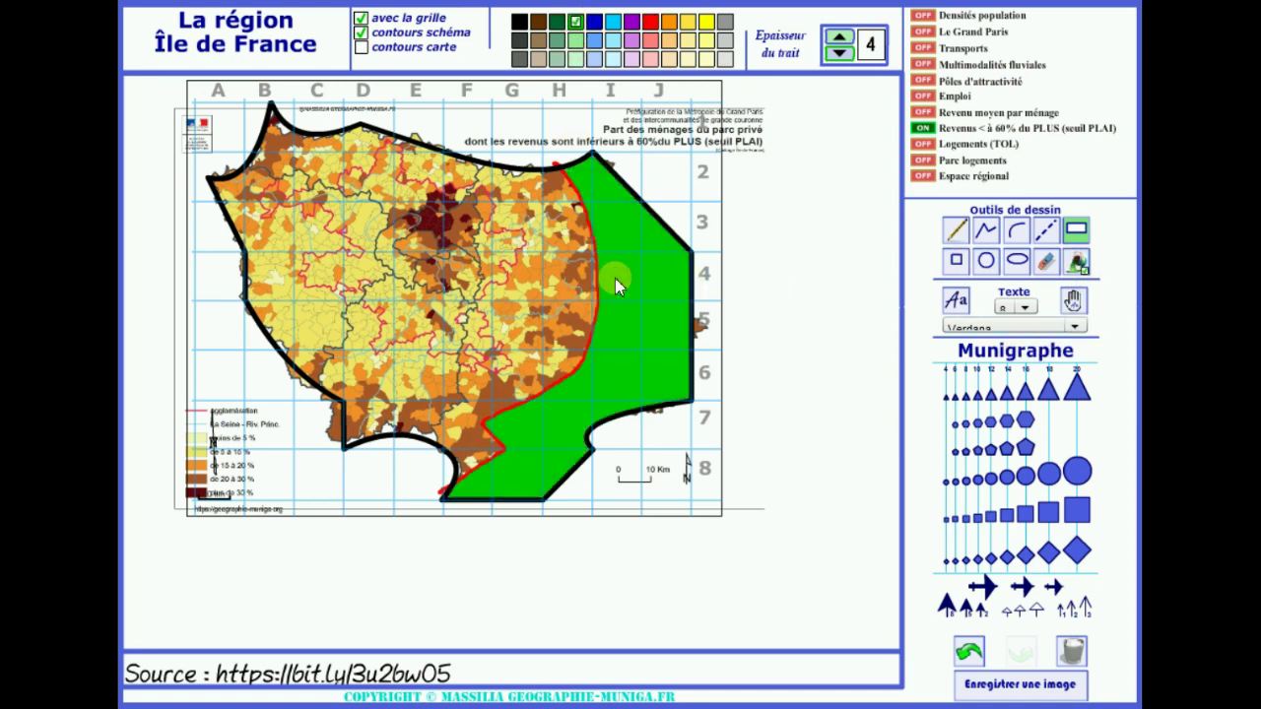